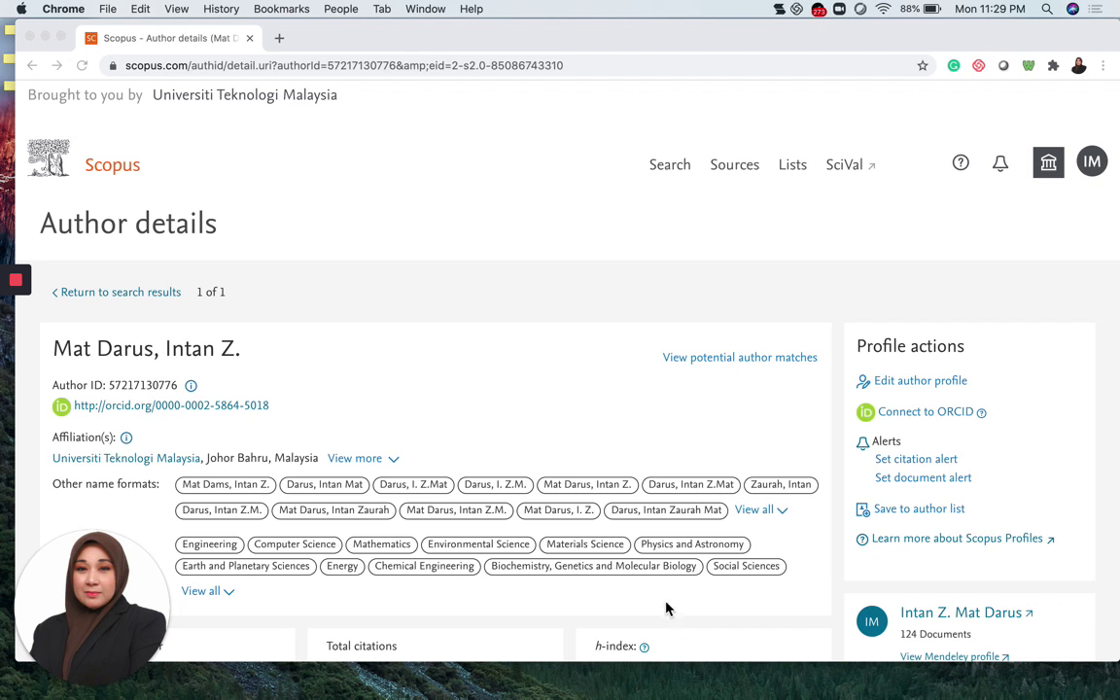
Step: Check the signed-in account's details and the institution providing access to the author profile
scroll(625, 425, down, 3)
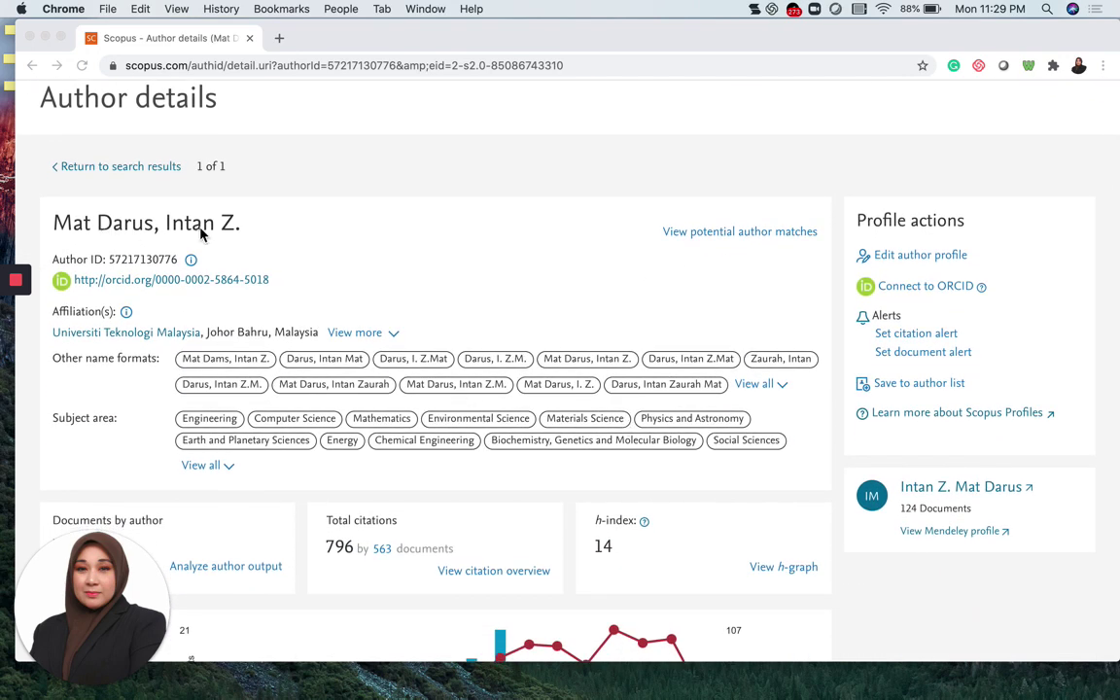
click(92, 230)
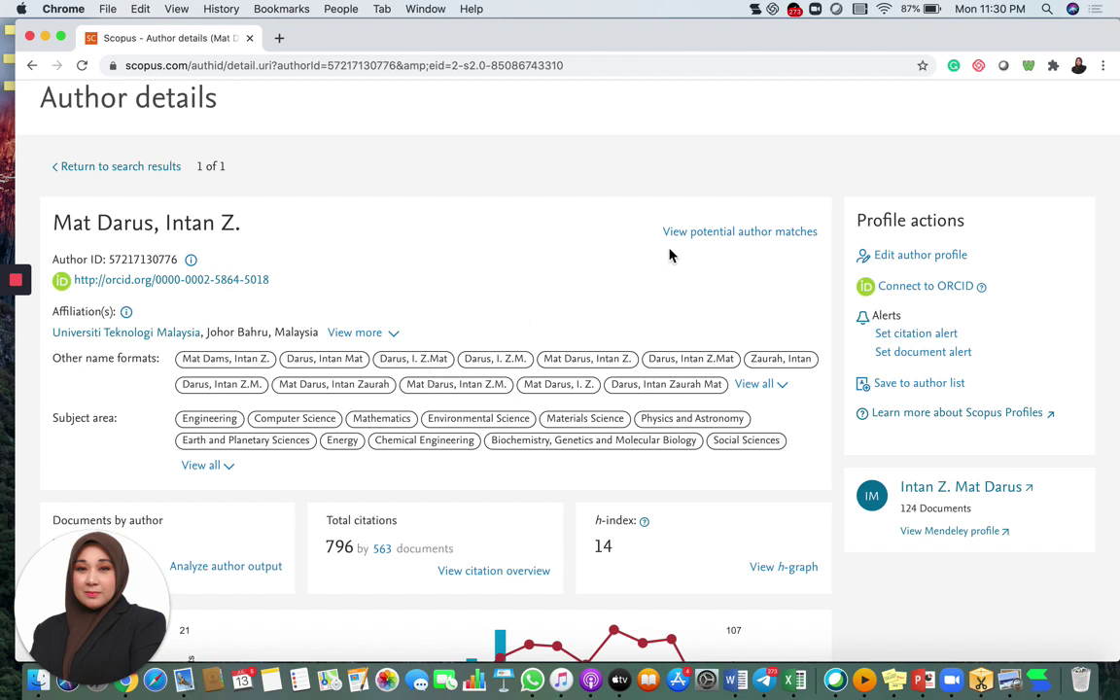
scroll(731, 276, up, 3)
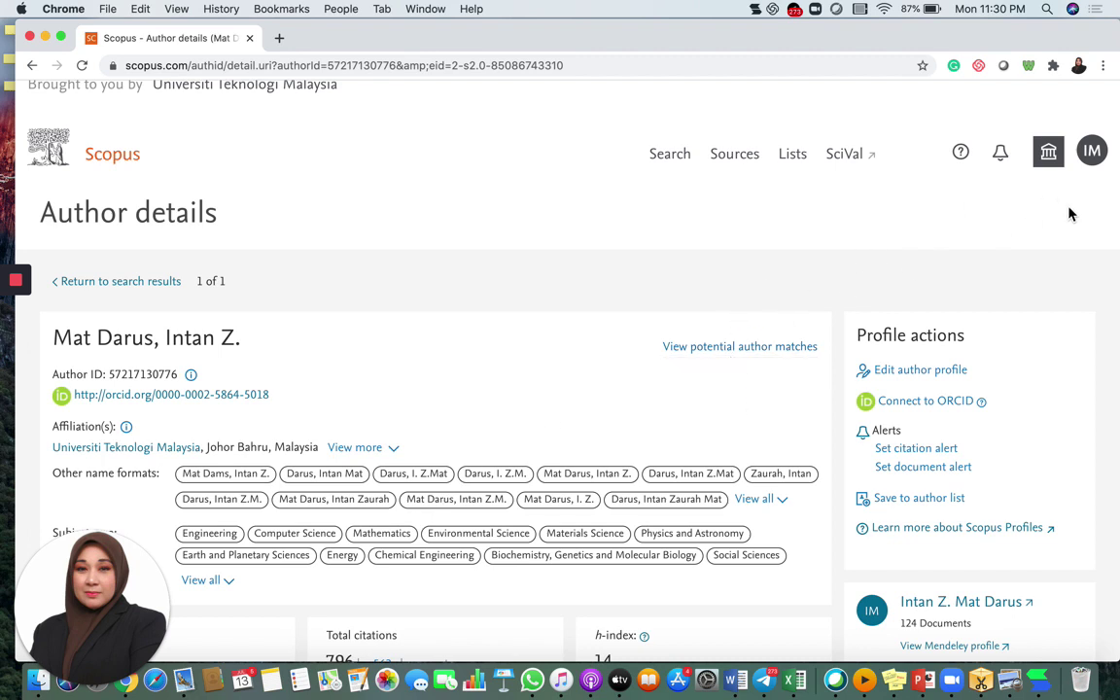
click(1093, 156)
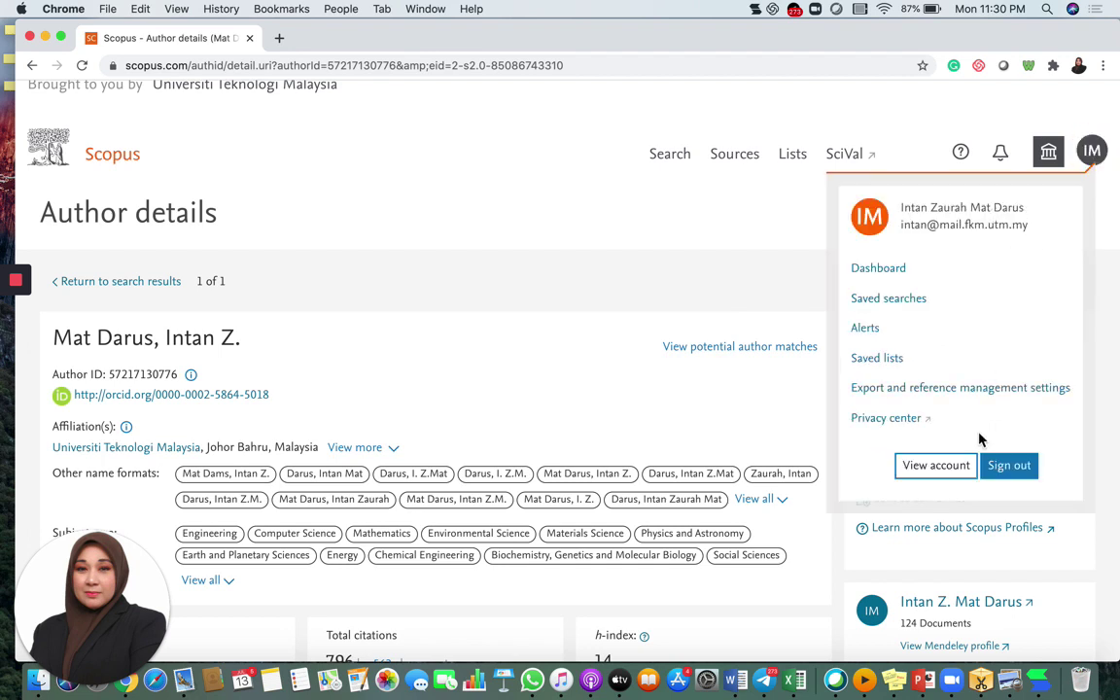
click(1093, 156)
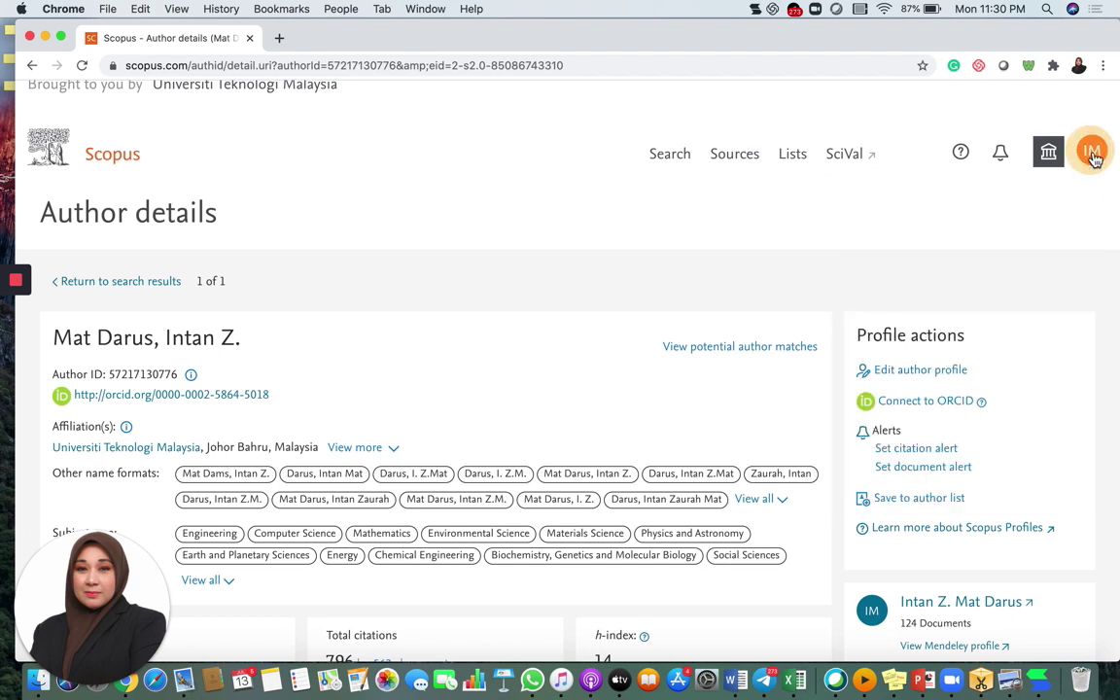
click(1048, 152)
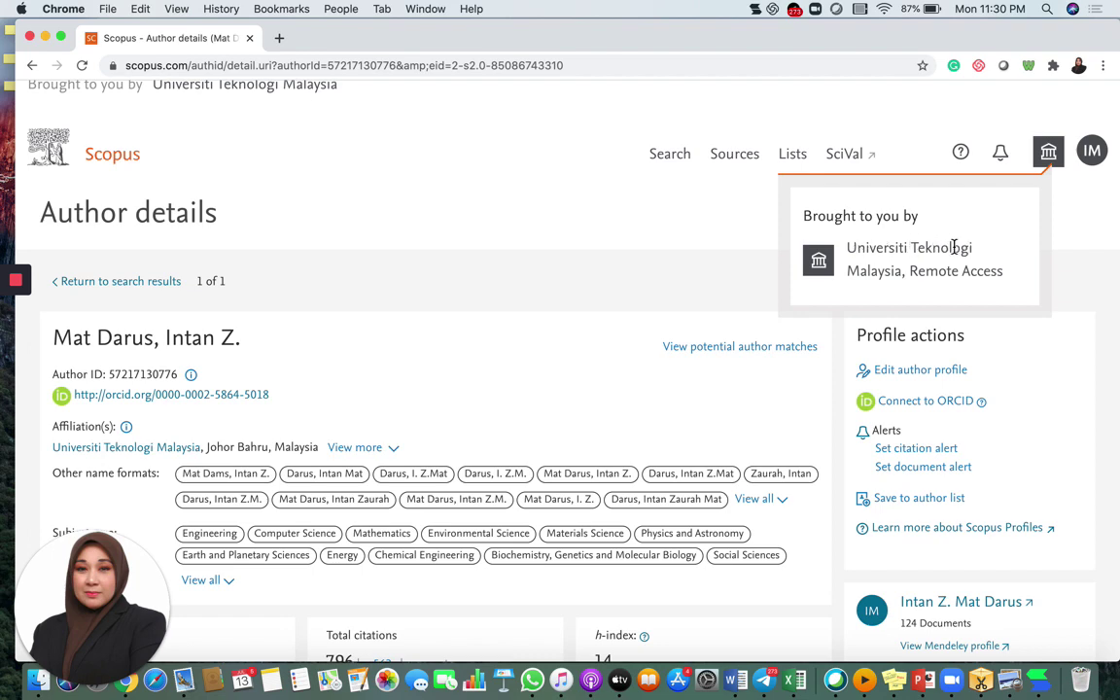
click(1048, 152)
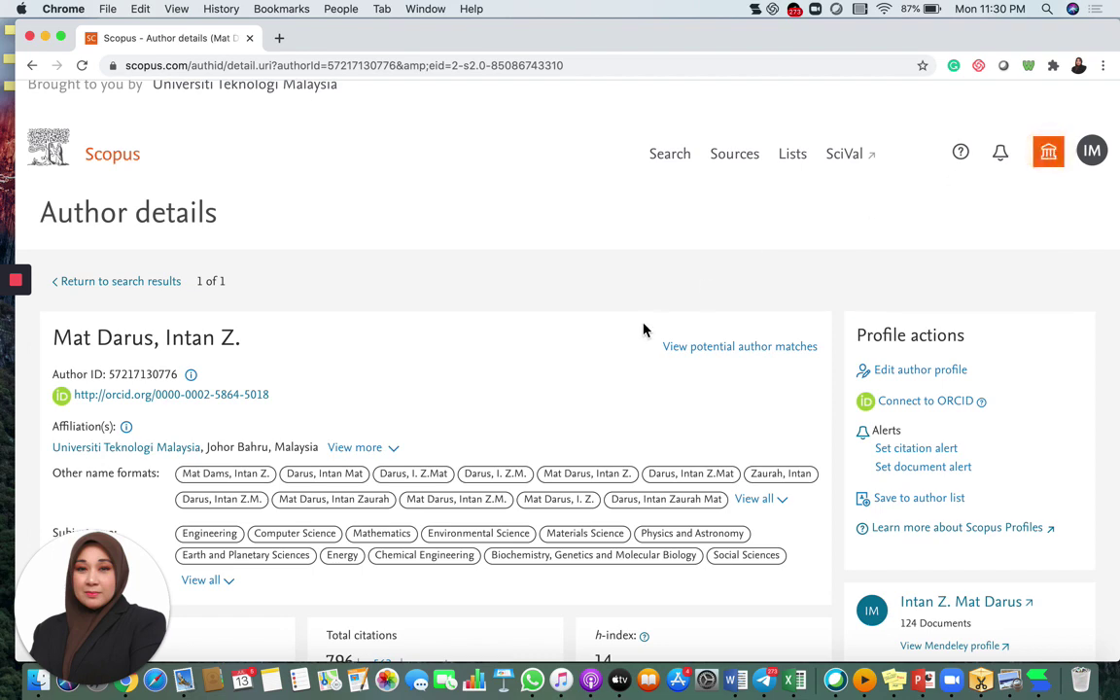
Step: Check the author's profile for potential author matches and dismiss the notice
scroll(643, 329, down, 2)
scroll(627, 326, down, 1)
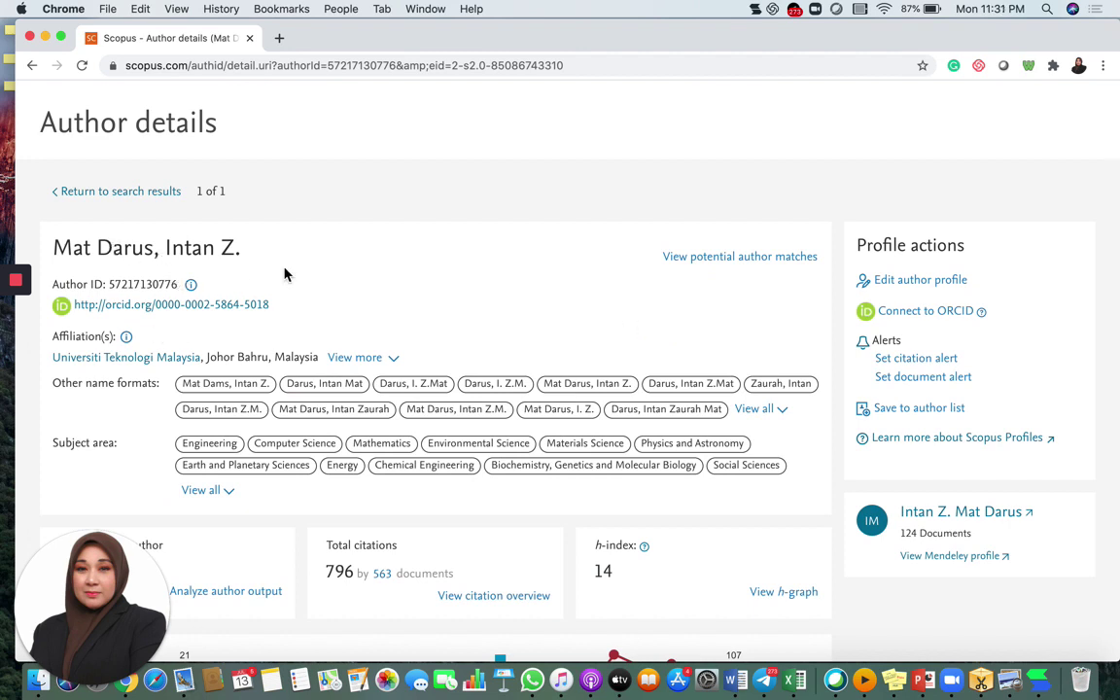
scroll(734, 279, up, 1)
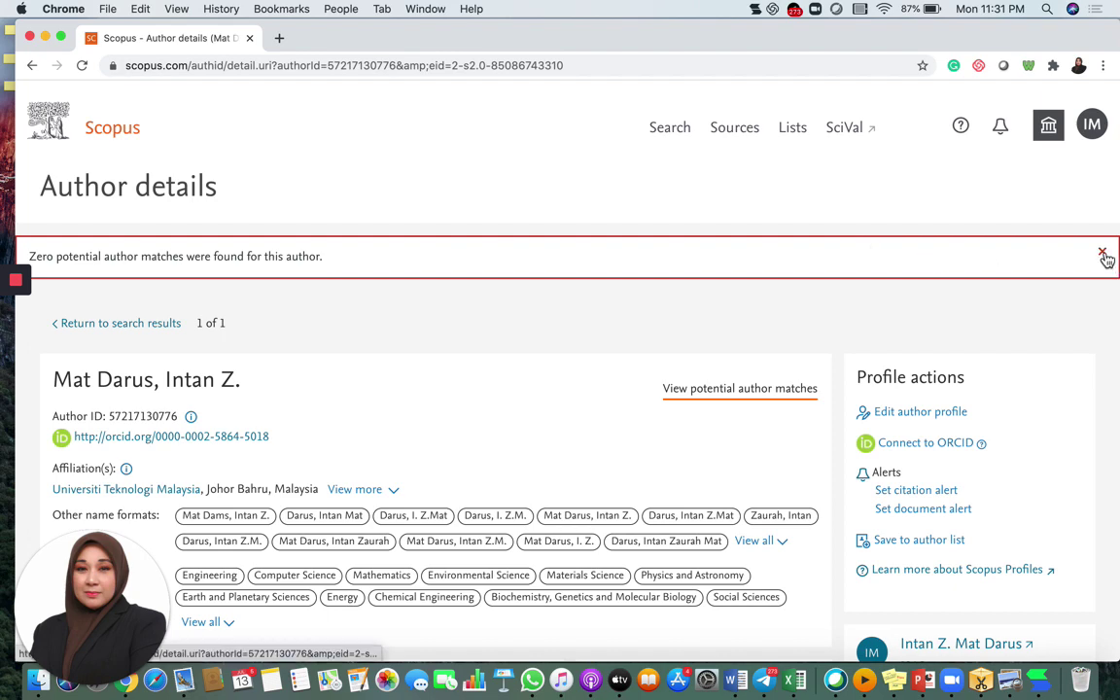
click(1104, 255)
Step: Open the 2020 article on vibration control of a semi-active suspension system from the author's document list
scroll(724, 336, down, 3)
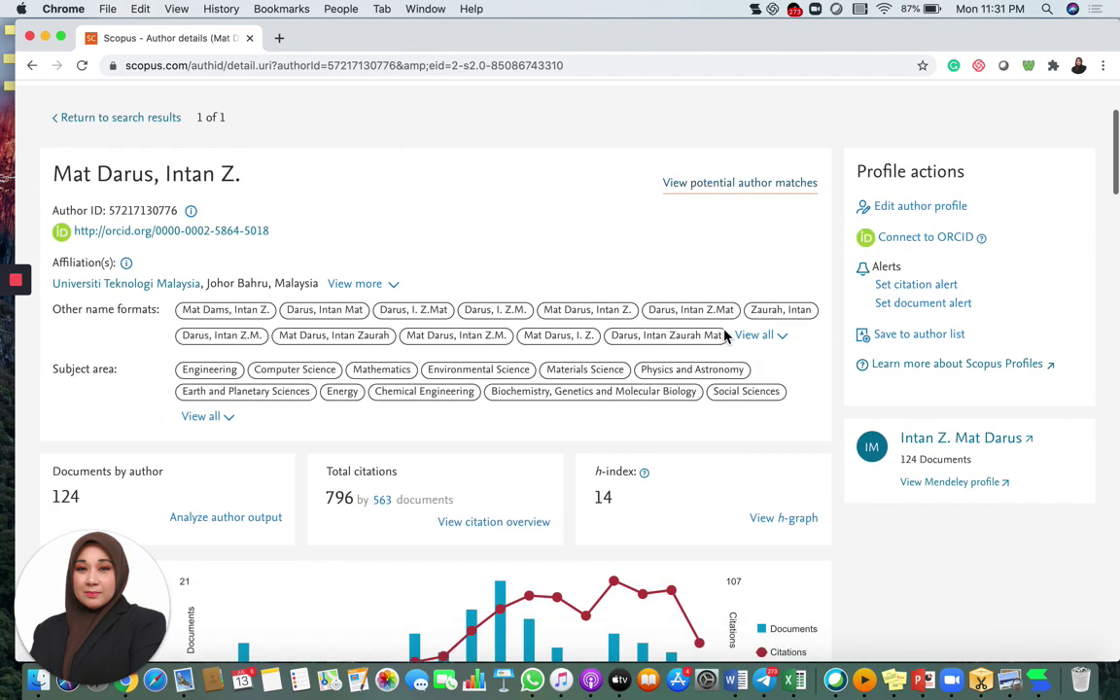
scroll(724, 335, down, 10)
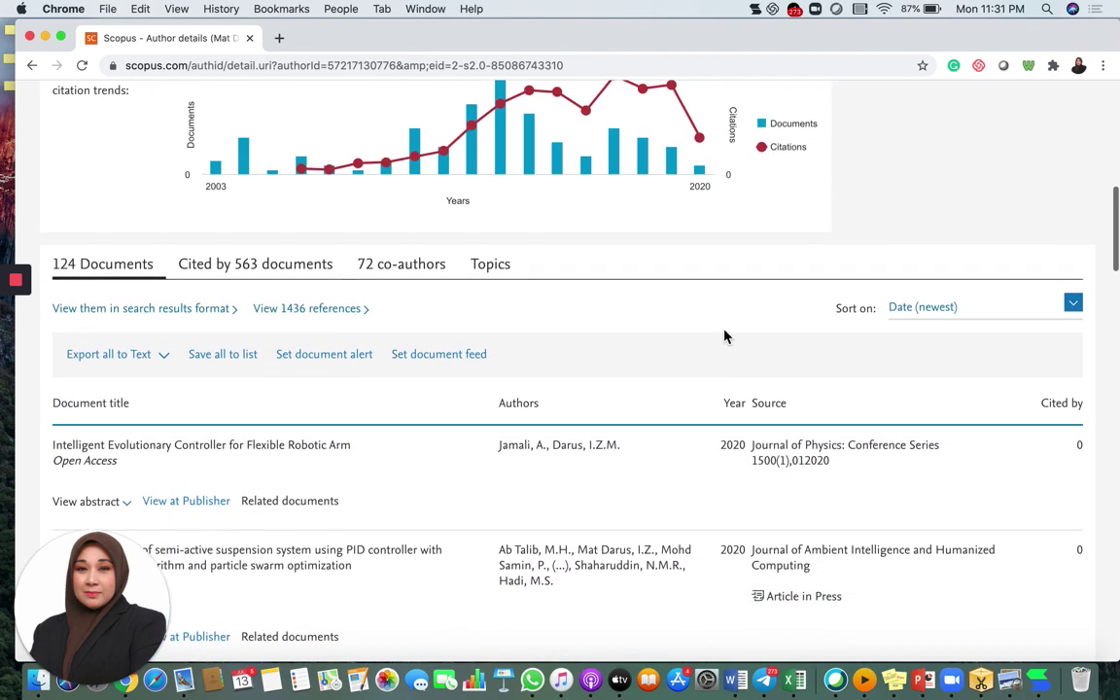
scroll(724, 335, down, 5)
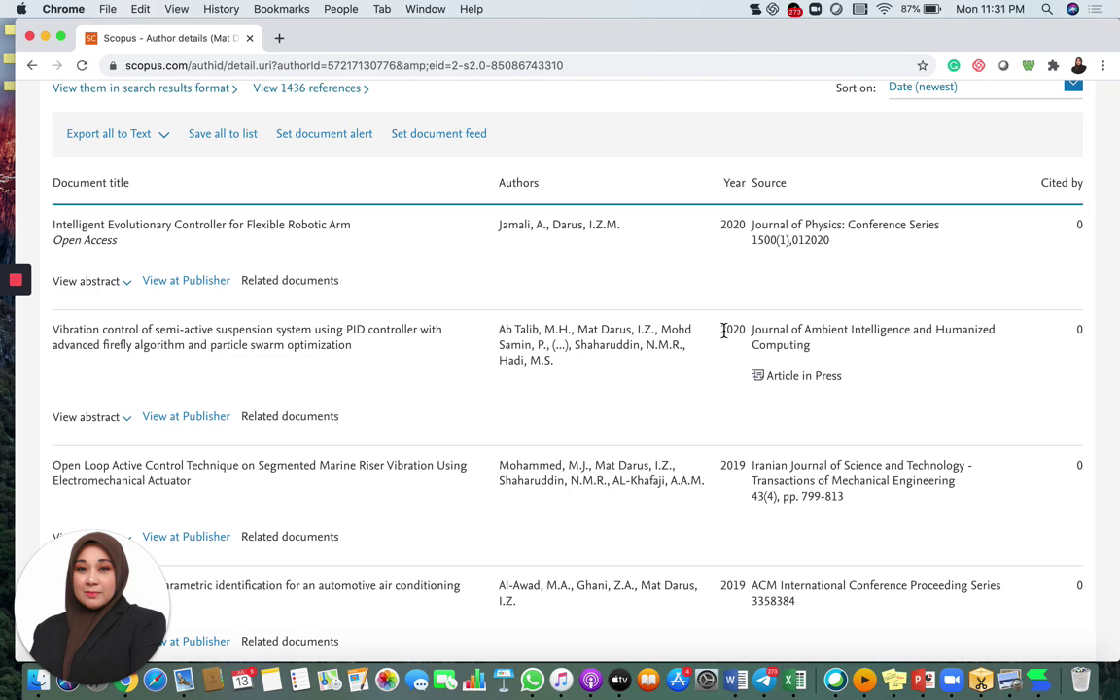
scroll(724, 331, down, 1)
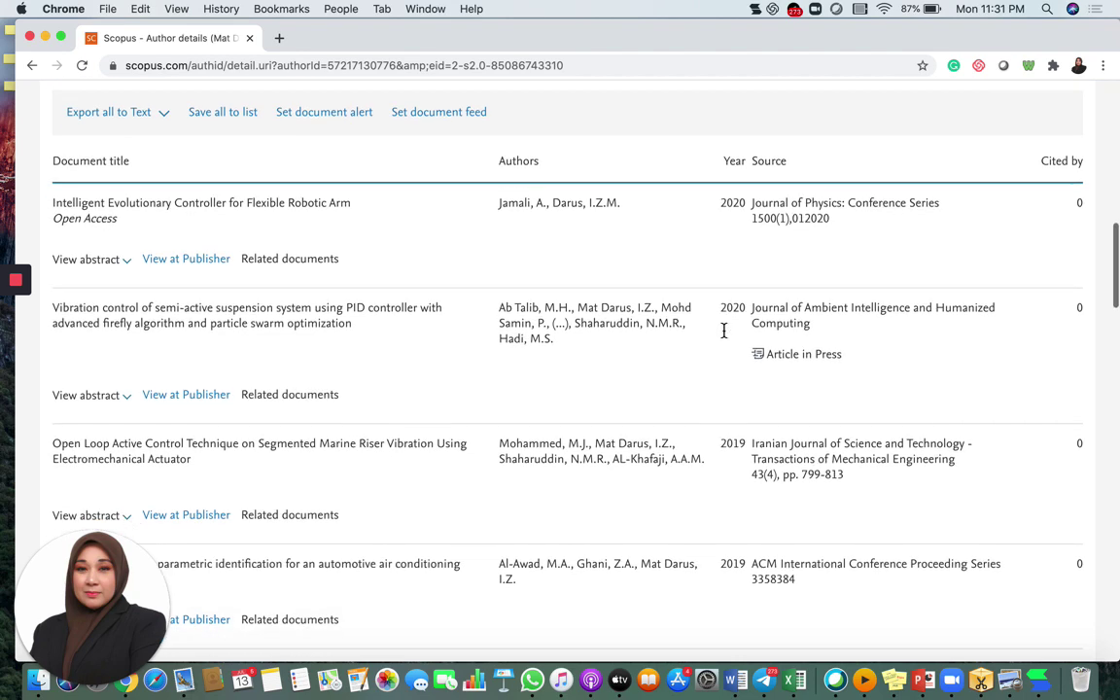
click(327, 313)
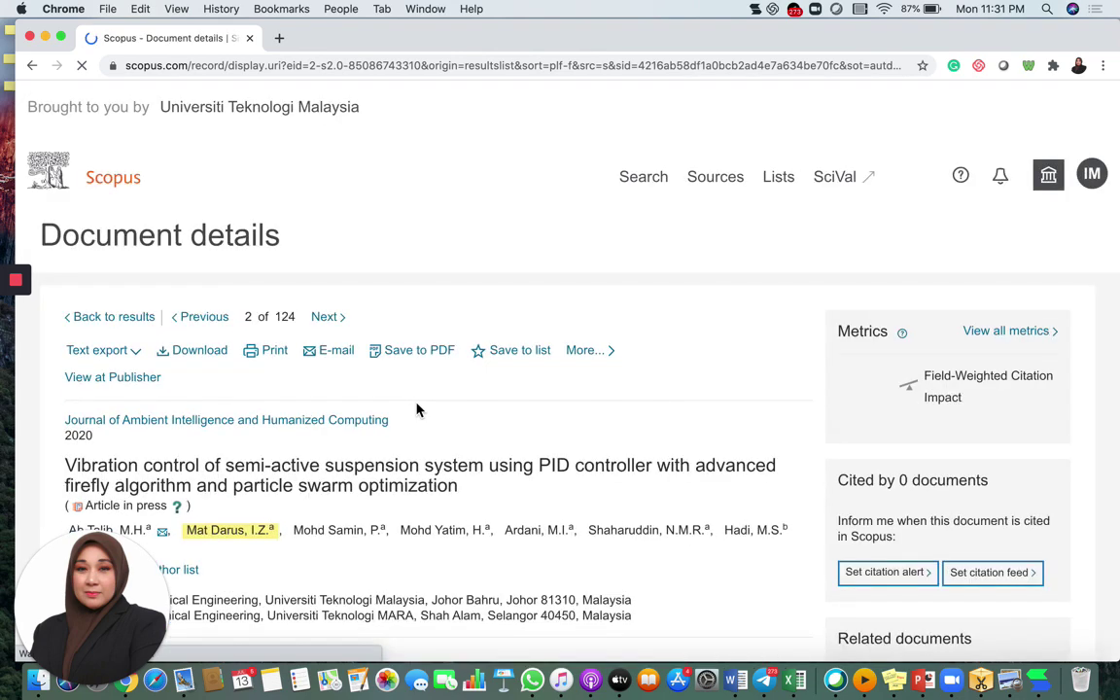
Step: Open the third-listed author's profile from the article and review its document count, citations and h-index
scroll(417, 410, down, 3)
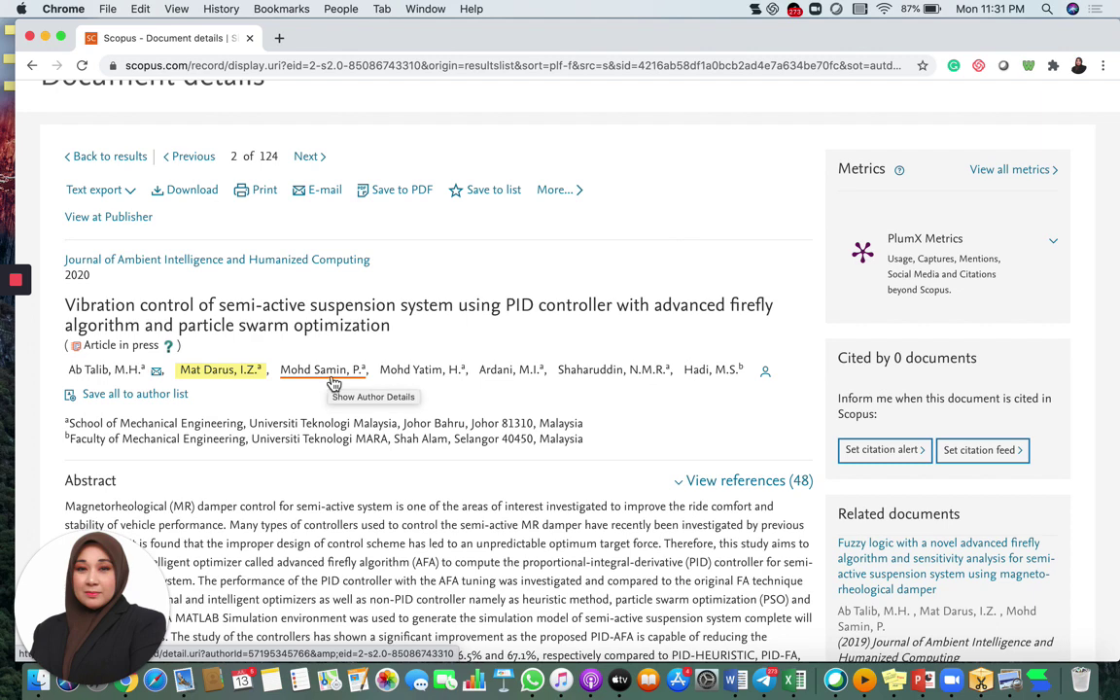
click(333, 380)
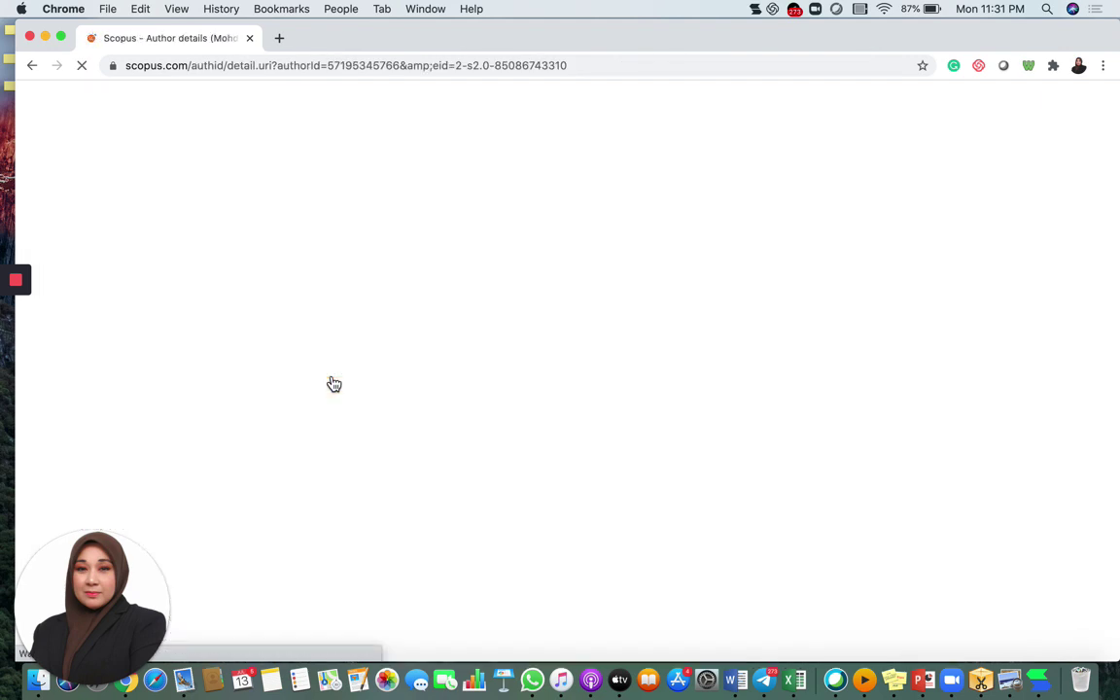
scroll(331, 379, down, 5)
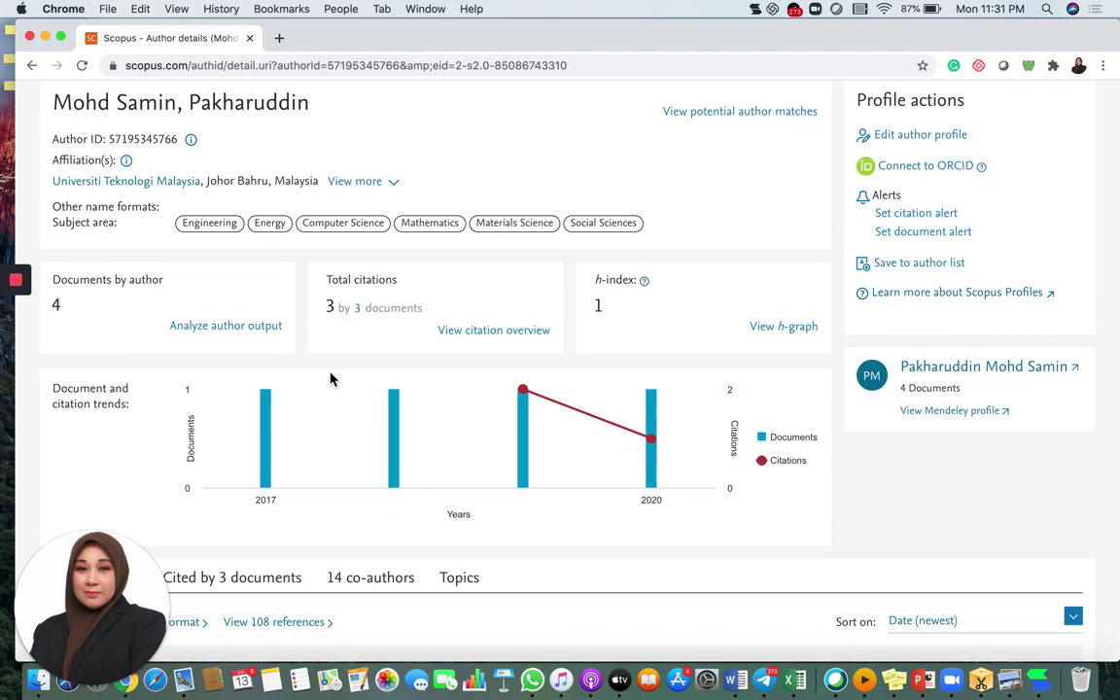
scroll(330, 379, down, 1)
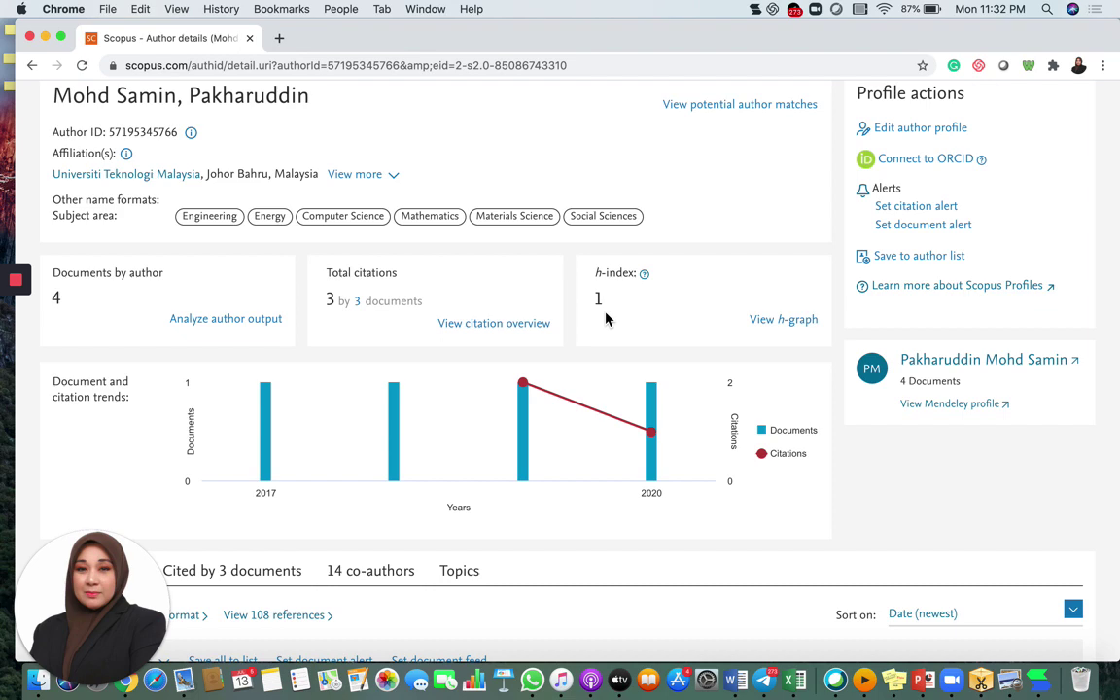
scroll(605, 318, up, 5)
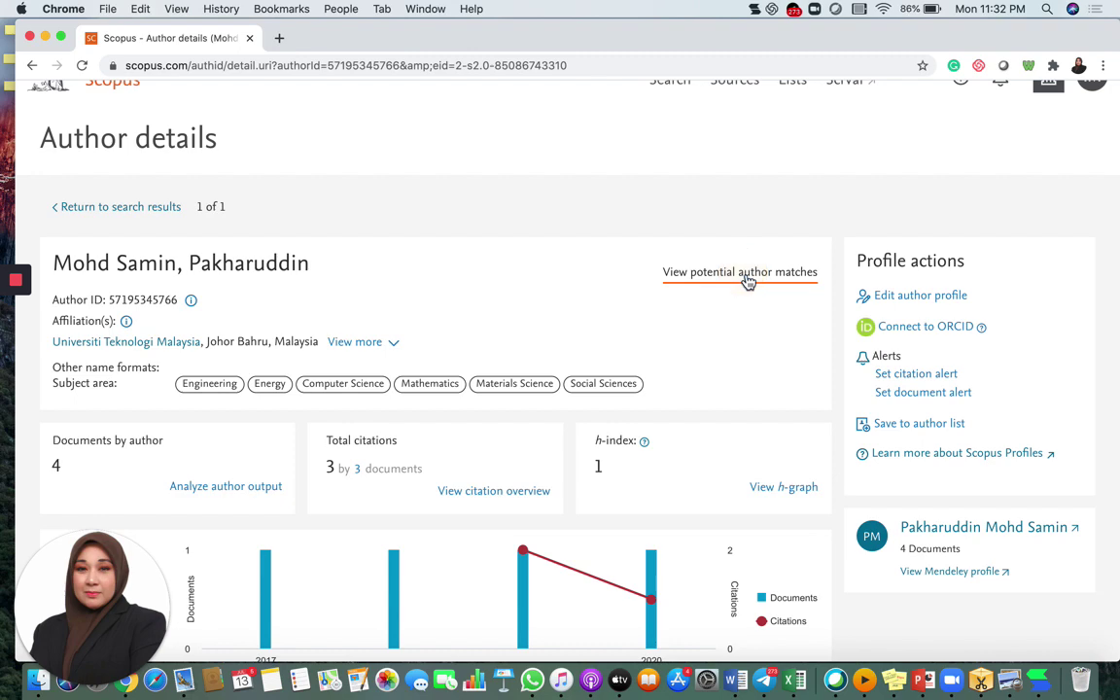
Step: View the co-author's potential author matches, request a merge with the matching profile and proceed to make changes
click(747, 279)
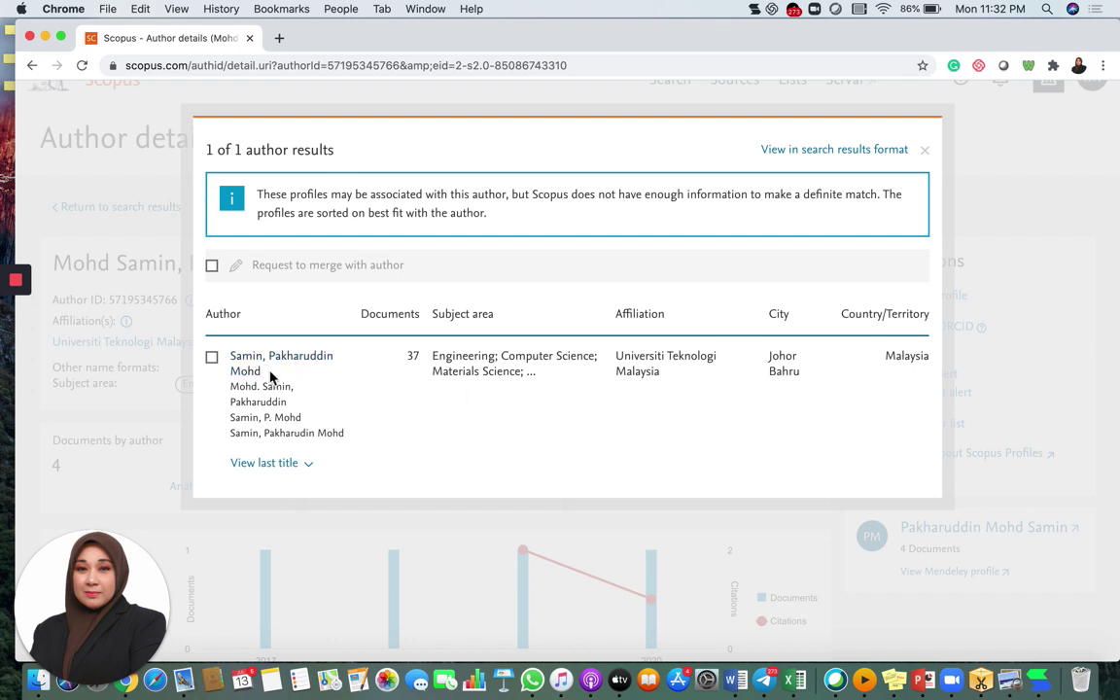
click(212, 267)
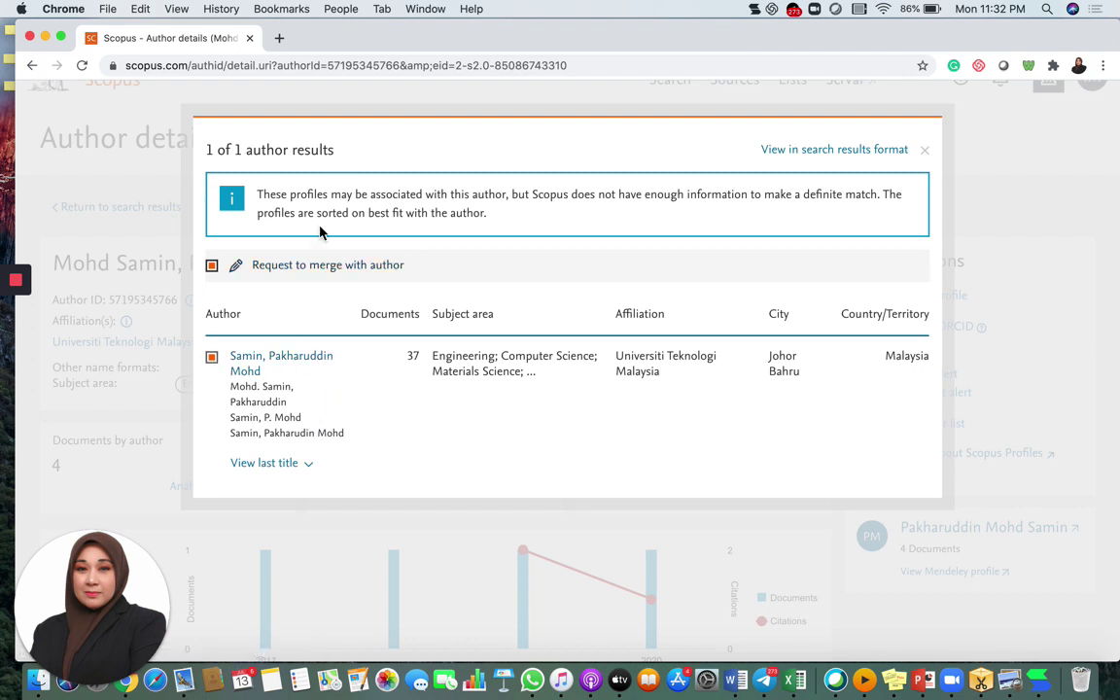
click(344, 276)
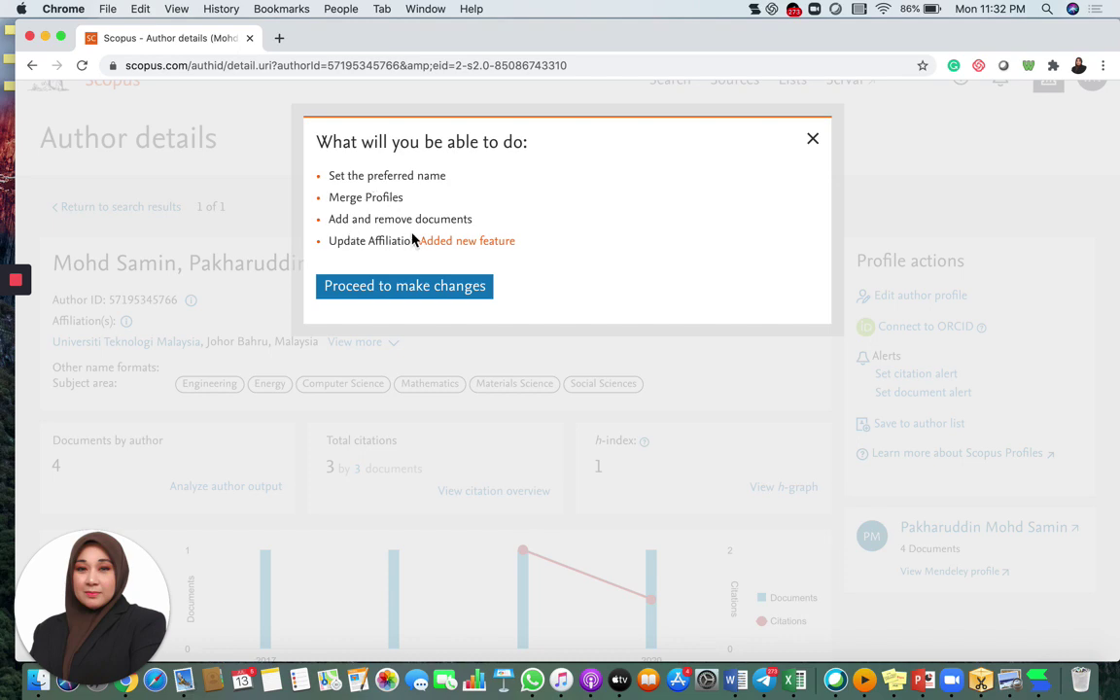
click(390, 291)
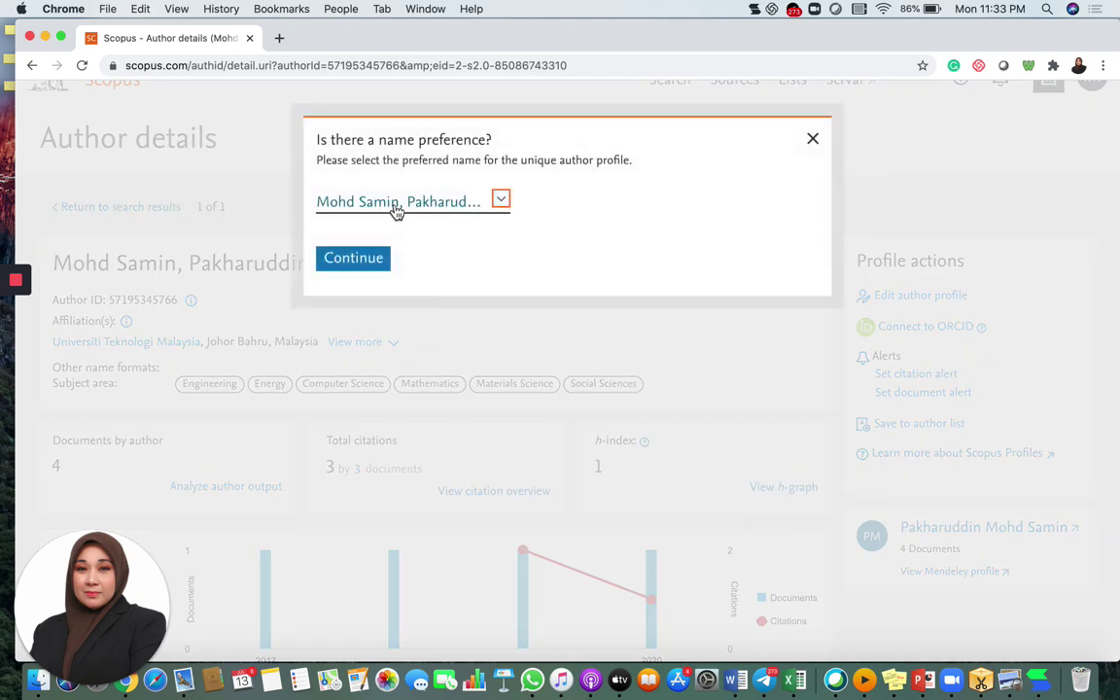
Step: Set the second listed name variant as the preferred name and mark the request as submitted on behalf of someone else
click(500, 201)
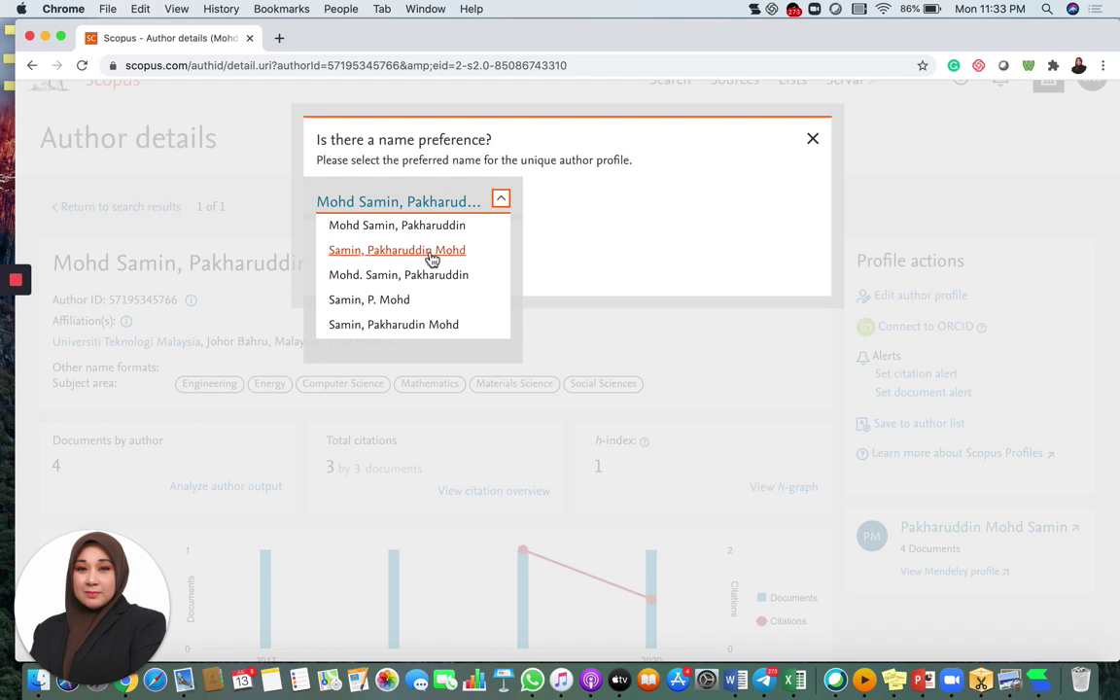
click(432, 254)
click(343, 263)
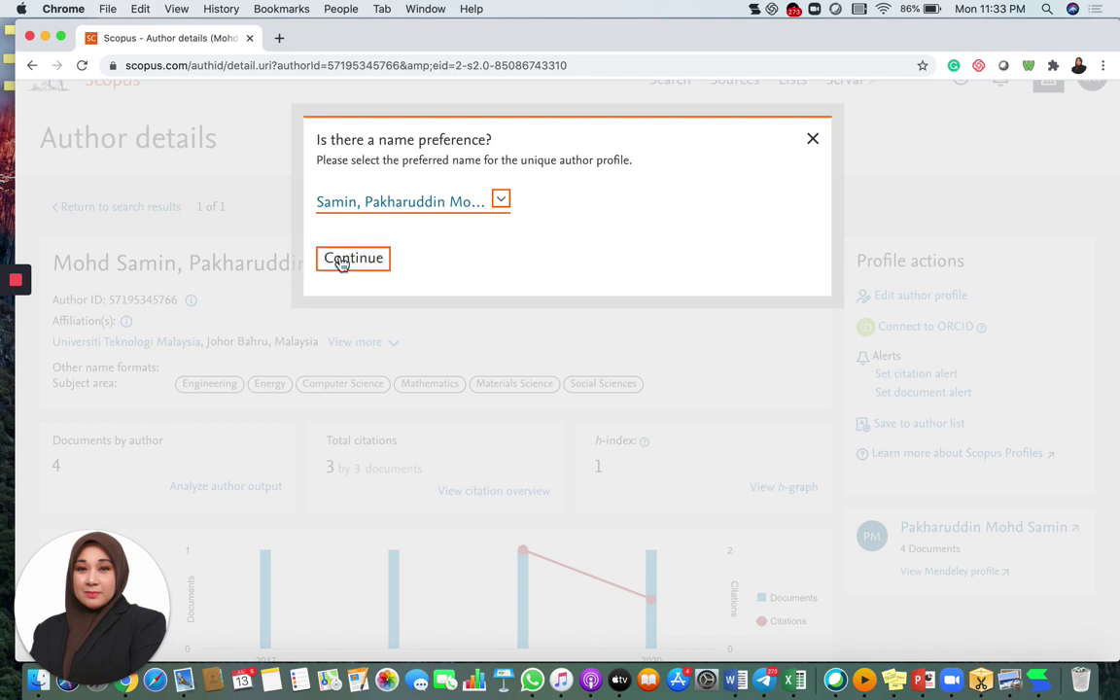
click(399, 201)
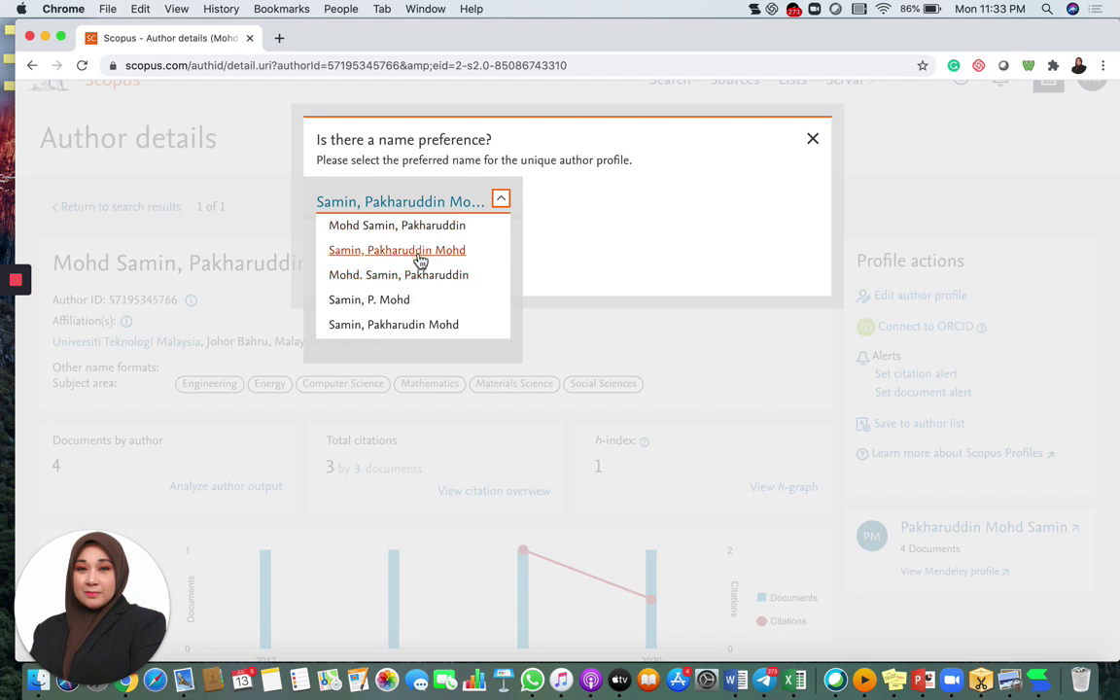
click(420, 252)
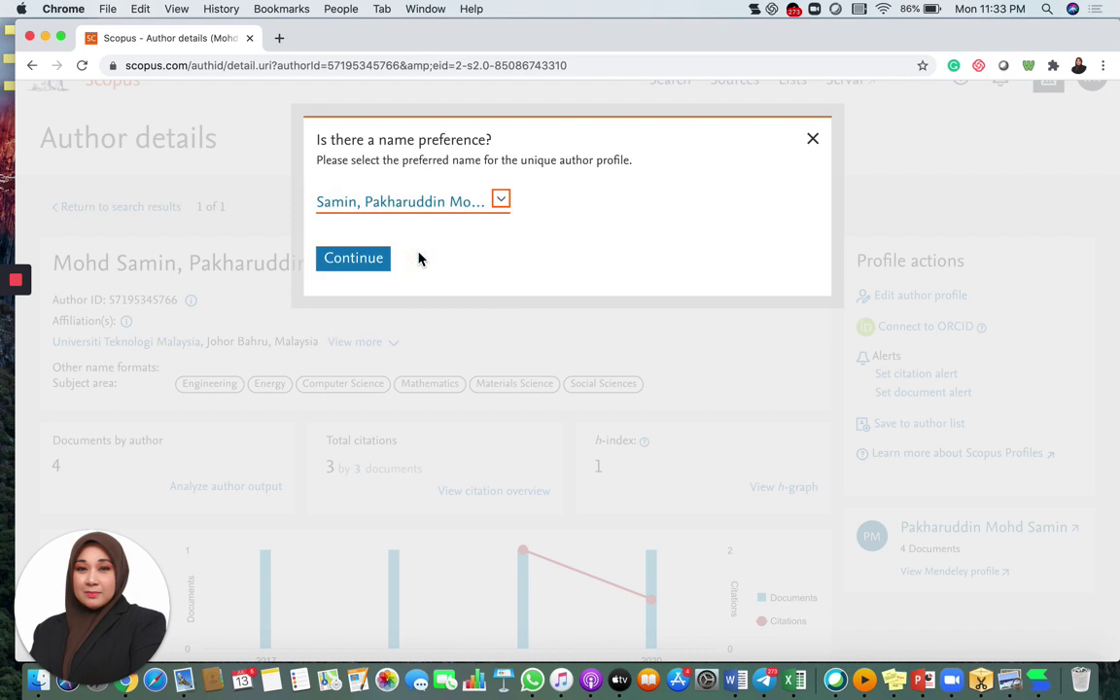
click(367, 262)
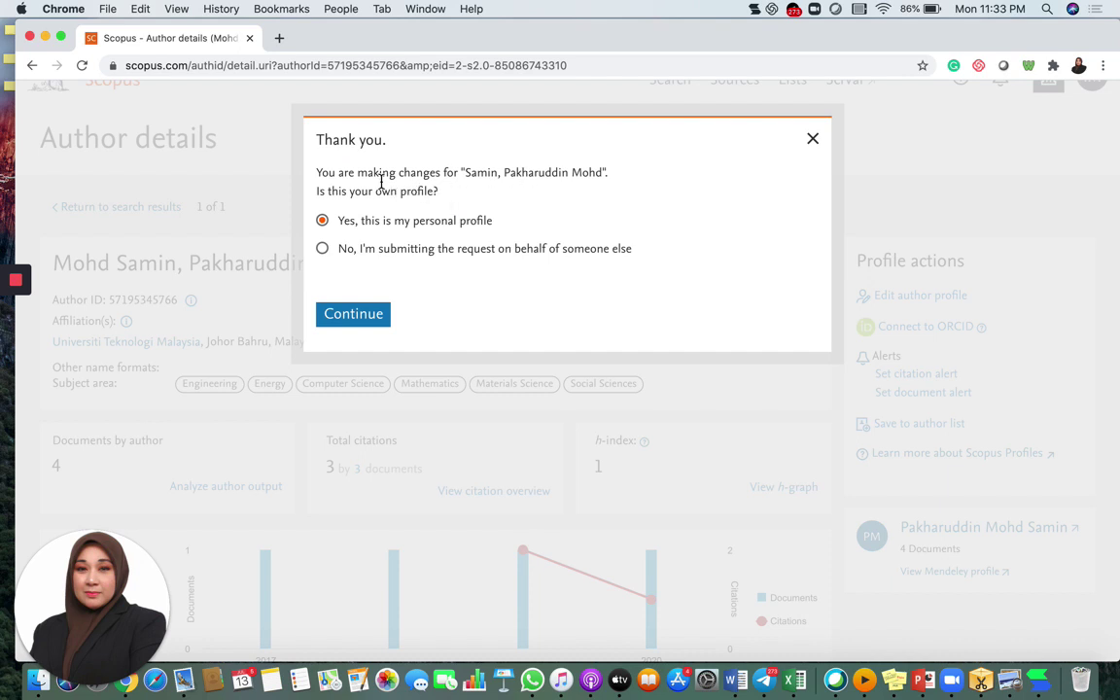
click(324, 251)
click(371, 324)
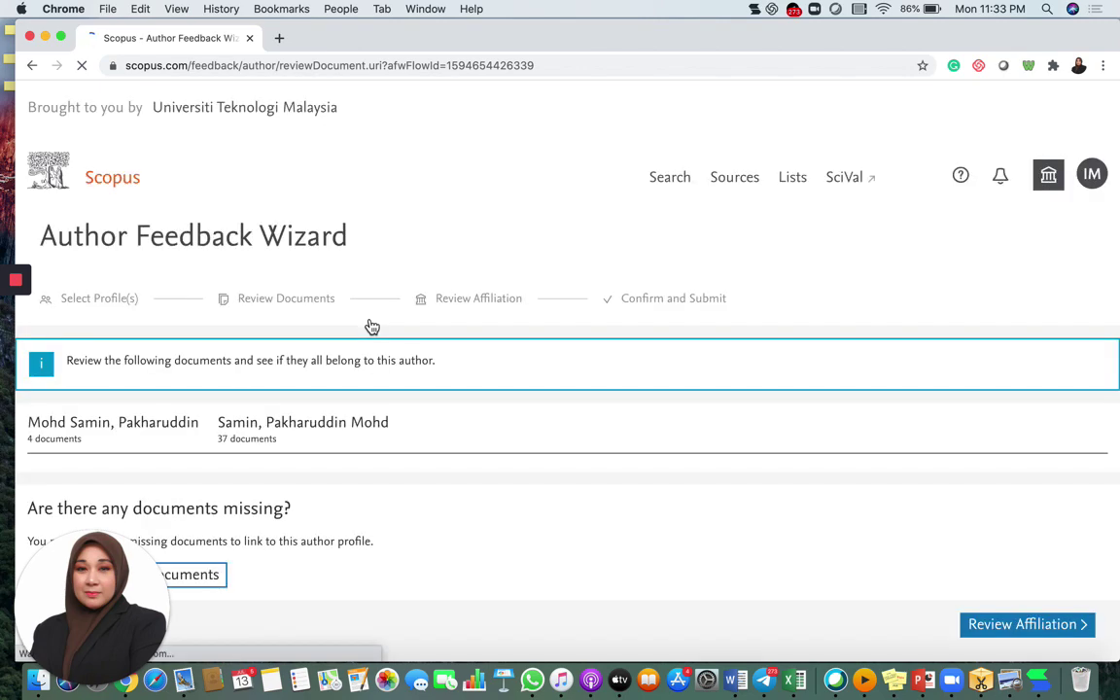
Step: Review the documents listed under the first of the two profiles being merged
scroll(372, 326, down, 10)
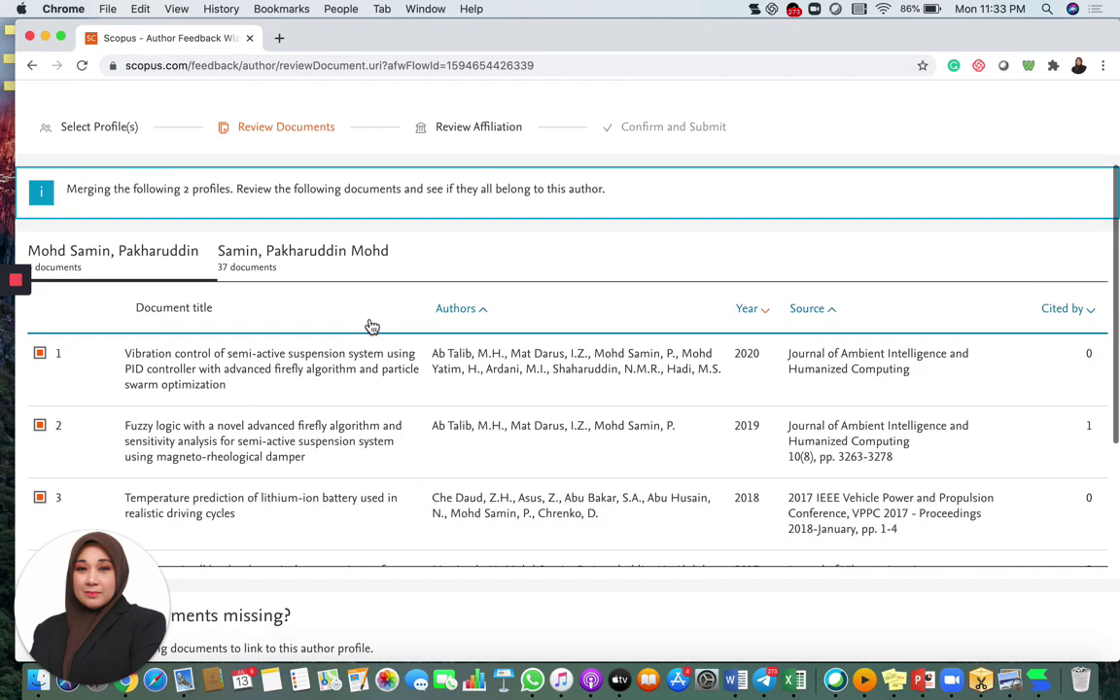
scroll(371, 327, down, 2)
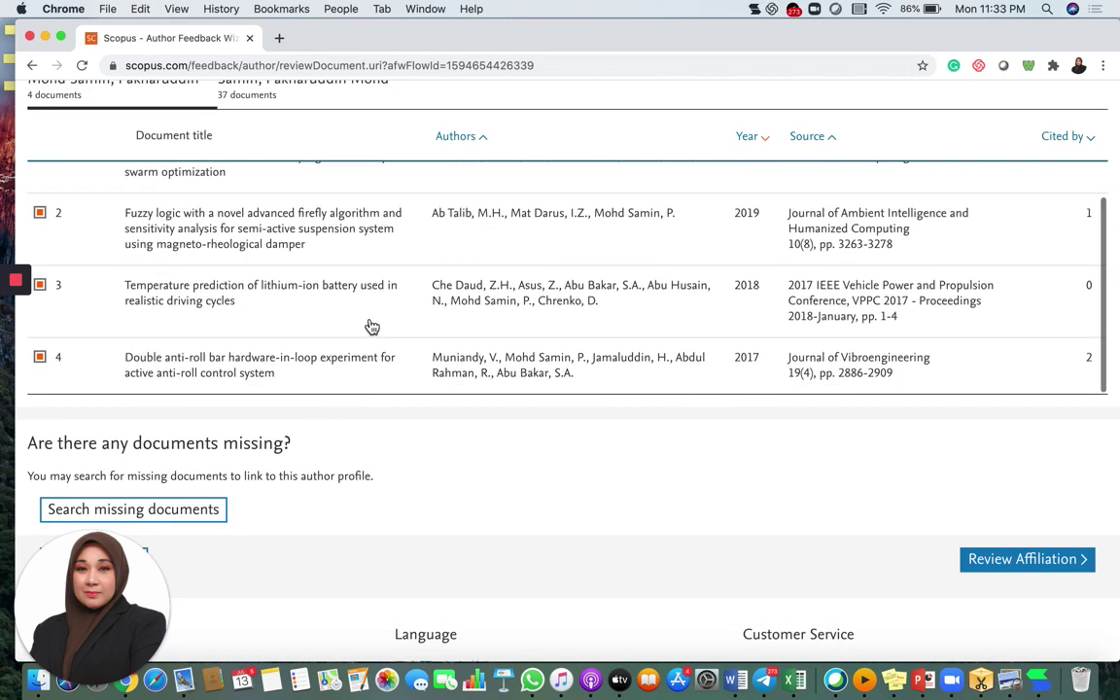
scroll(372, 327, up, 2)
scroll(372, 326, down, 2)
scroll(371, 326, up, 2)
scroll(372, 327, down, 2)
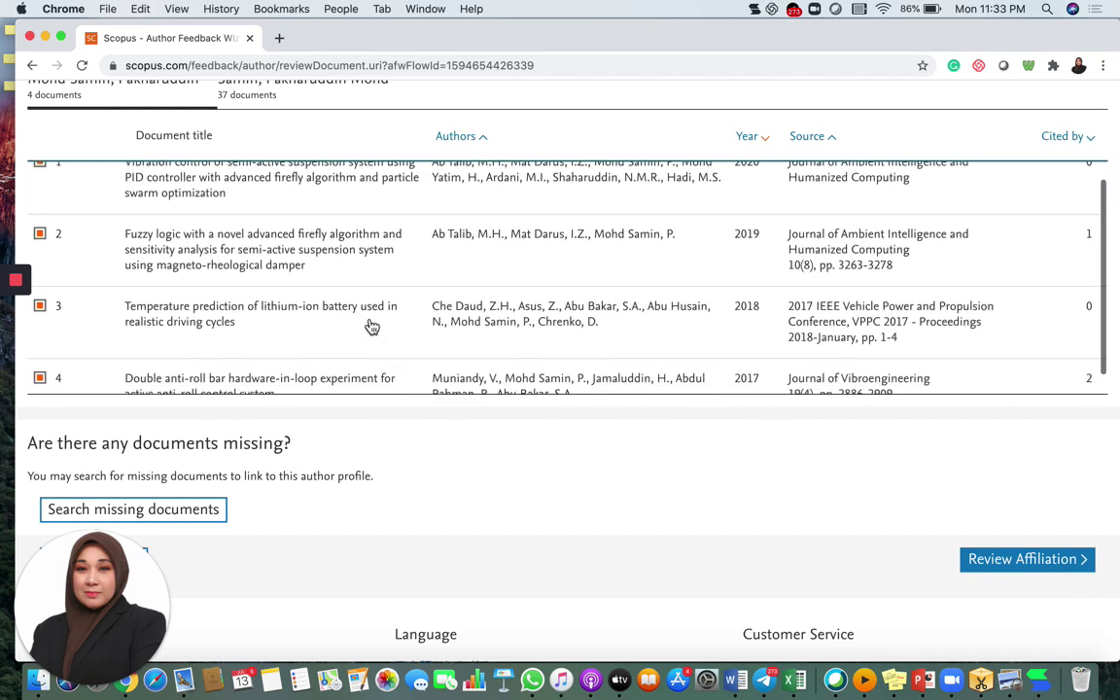
scroll(371, 327, up, 2)
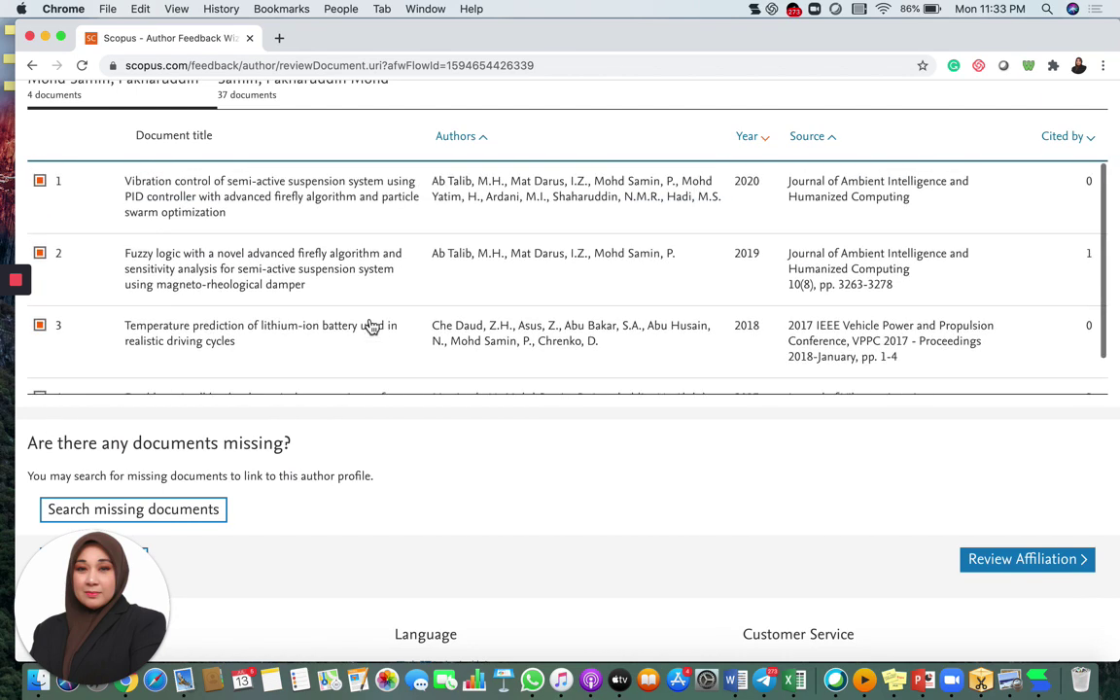
scroll(372, 326, up, 2)
scroll(371, 326, down, 1)
scroll(371, 327, down, 3)
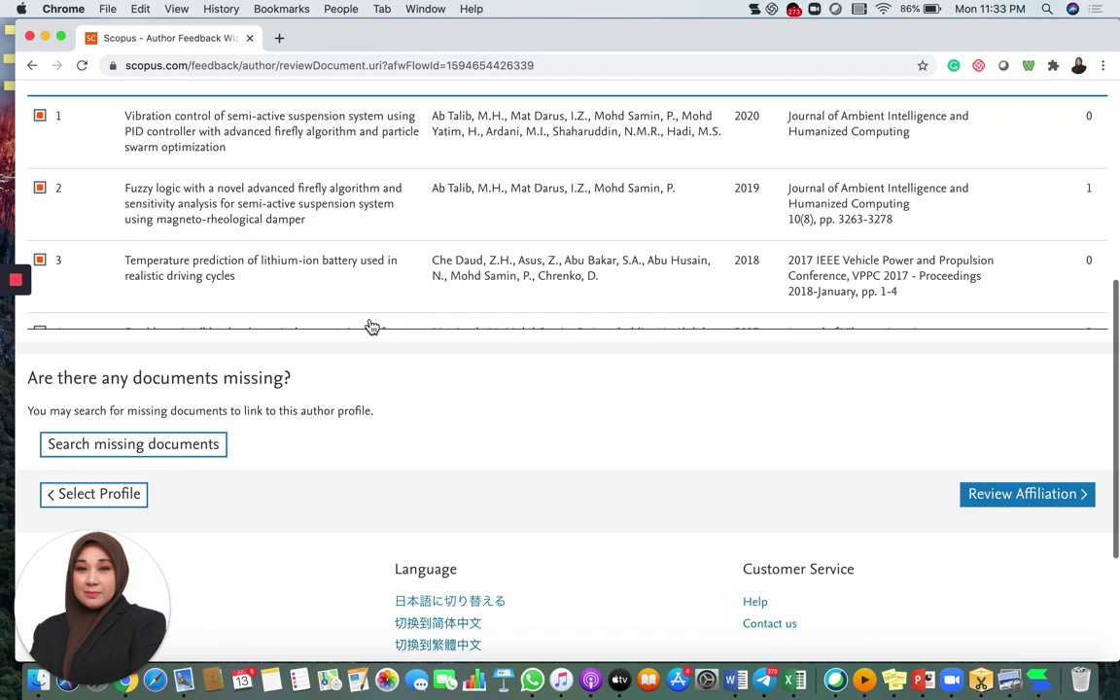
scroll(370, 250, up, 3)
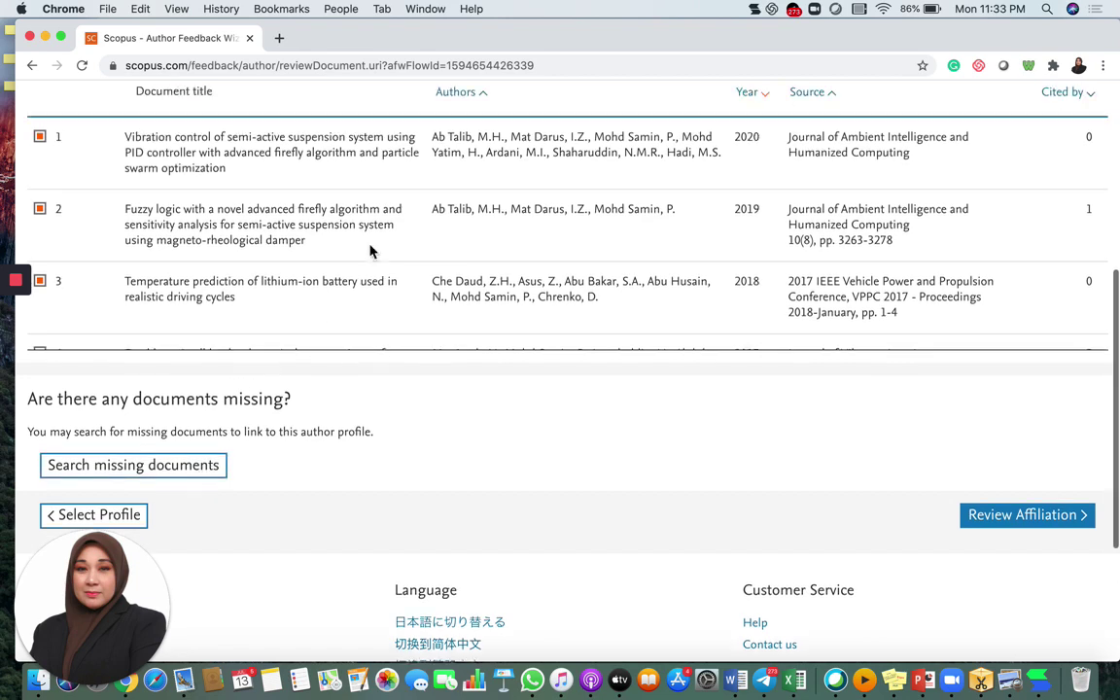
Step: Finish checking the documents of the profiles being merged and proceed to the affiliation review
scroll(371, 250, down, 2)
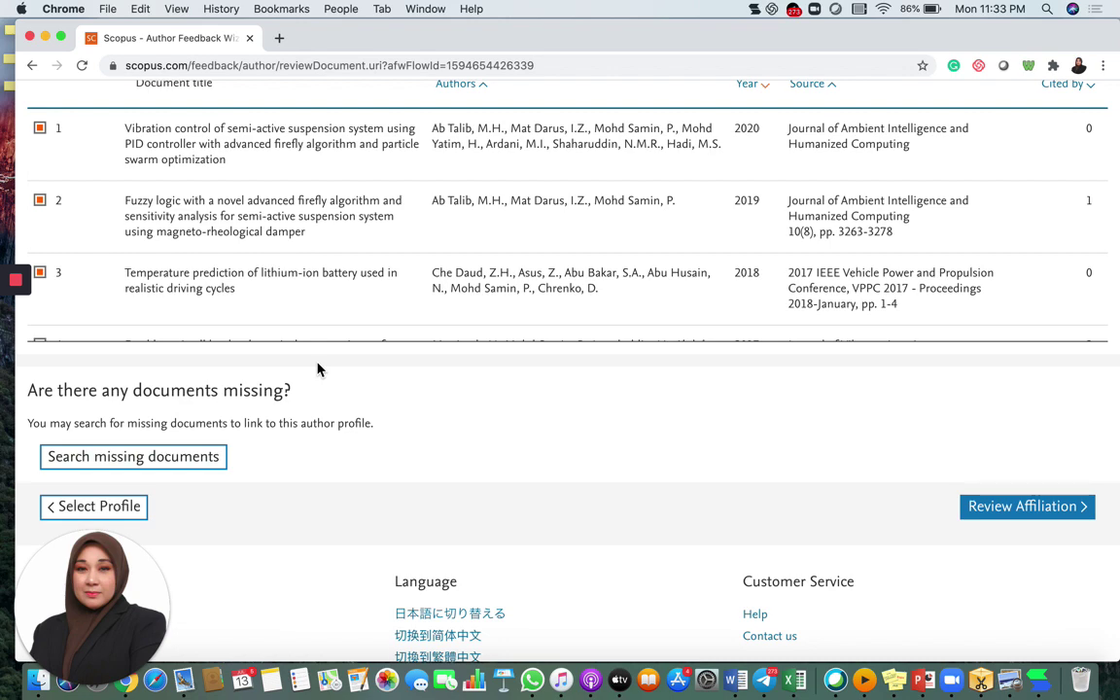
scroll(318, 369, up, 4)
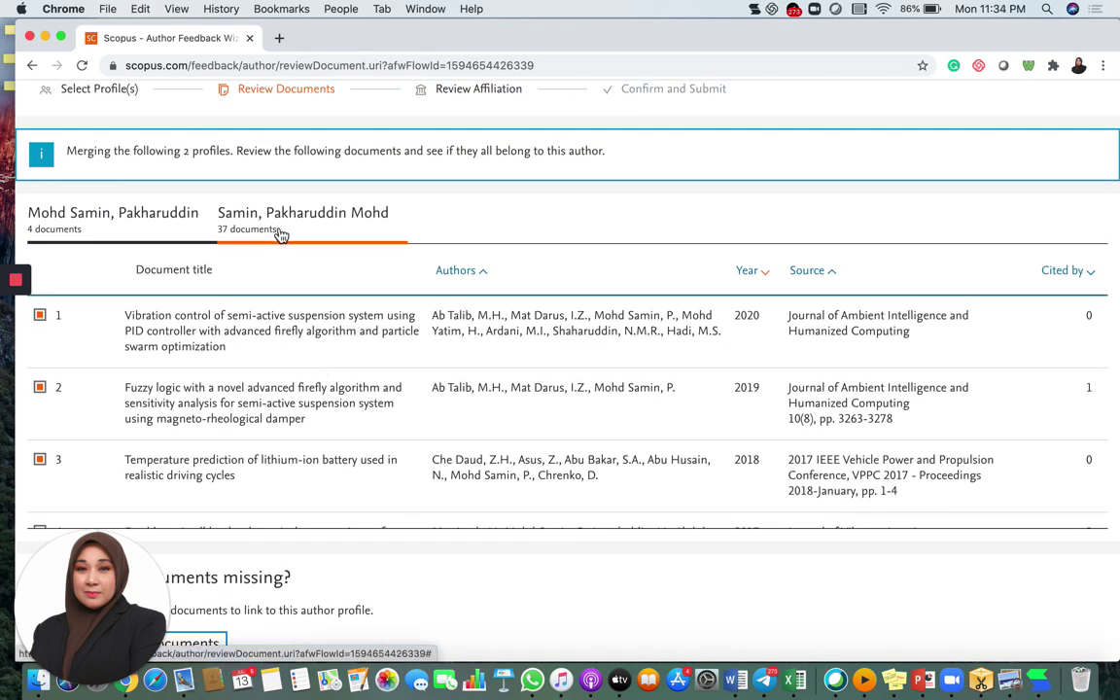
scroll(280, 233, down, 5)
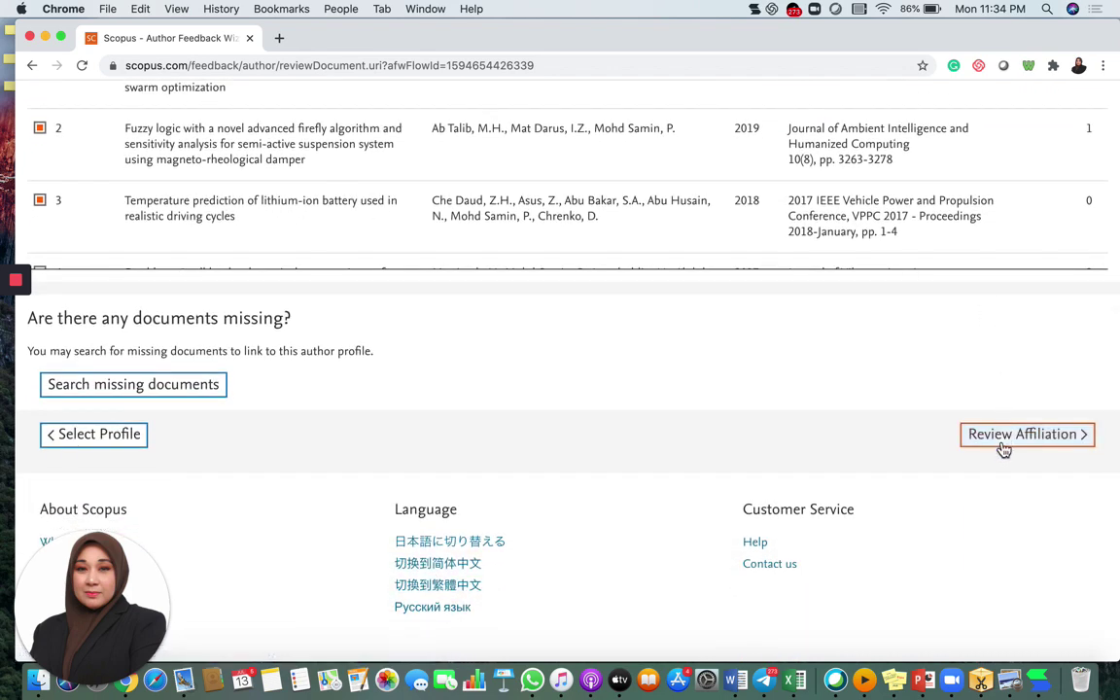
click(1007, 439)
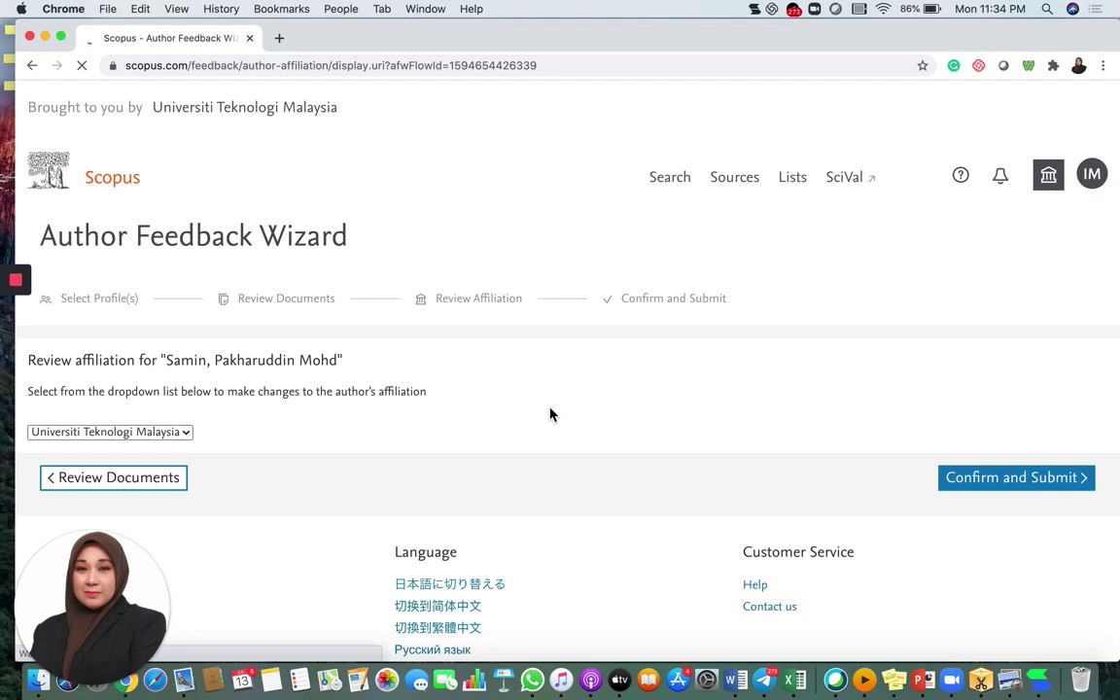
Step: Keep Universiti Teknologi Malaysia as the author's affiliation and proceed to the final confirmation stage
scroll(314, 437, down, 1)
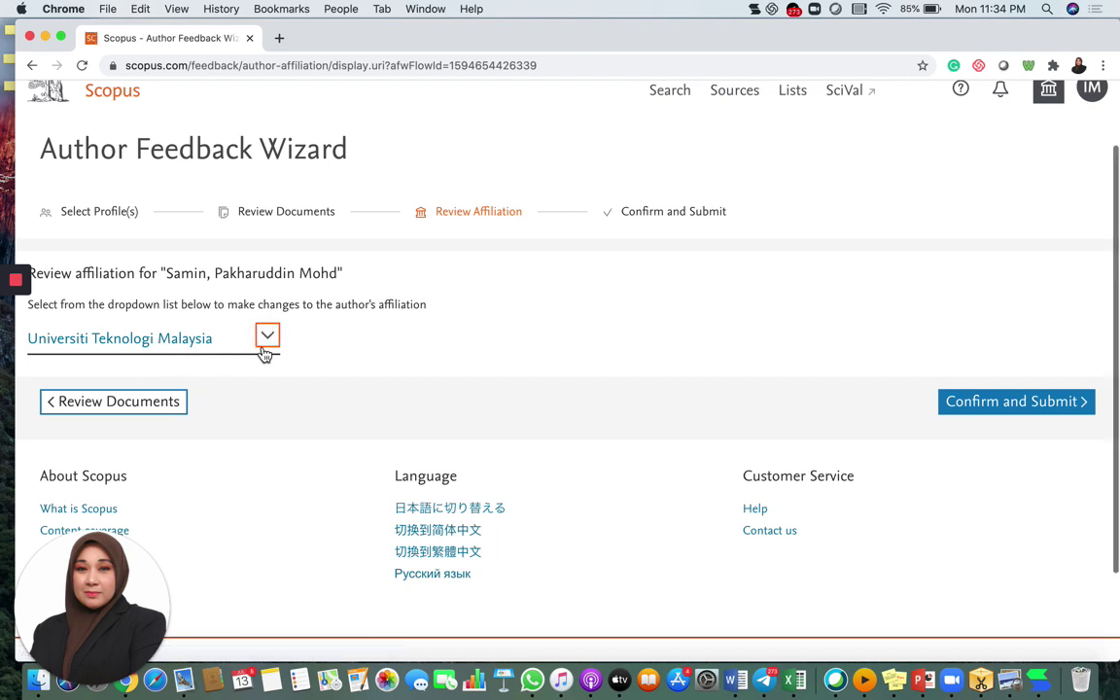
click(1084, 412)
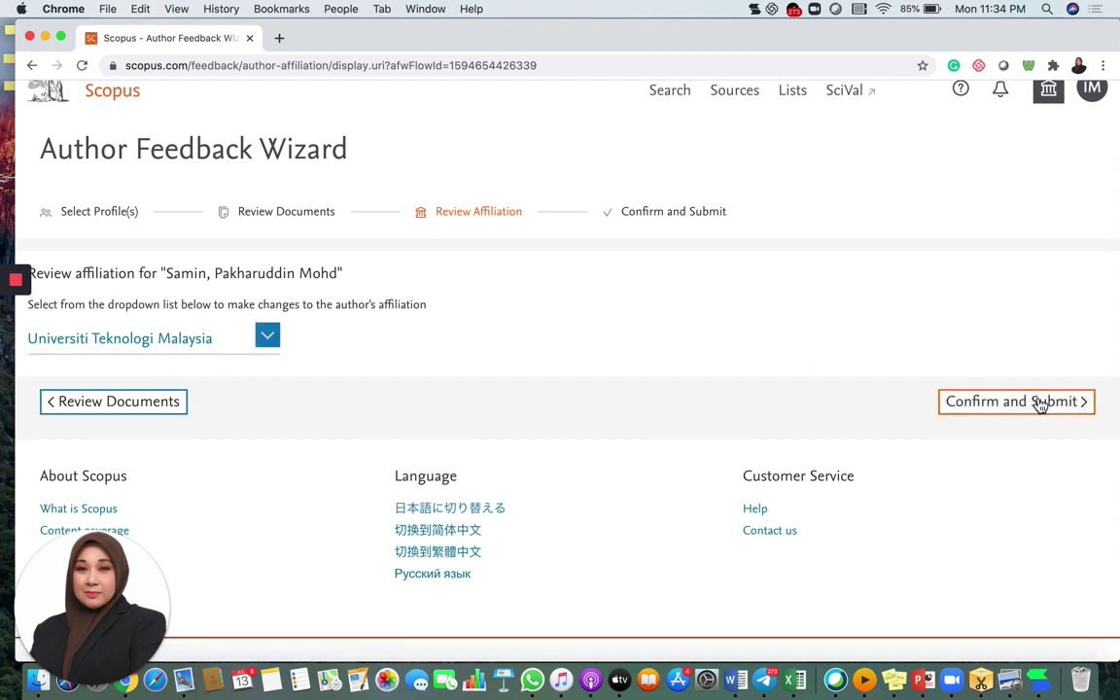
click(1040, 403)
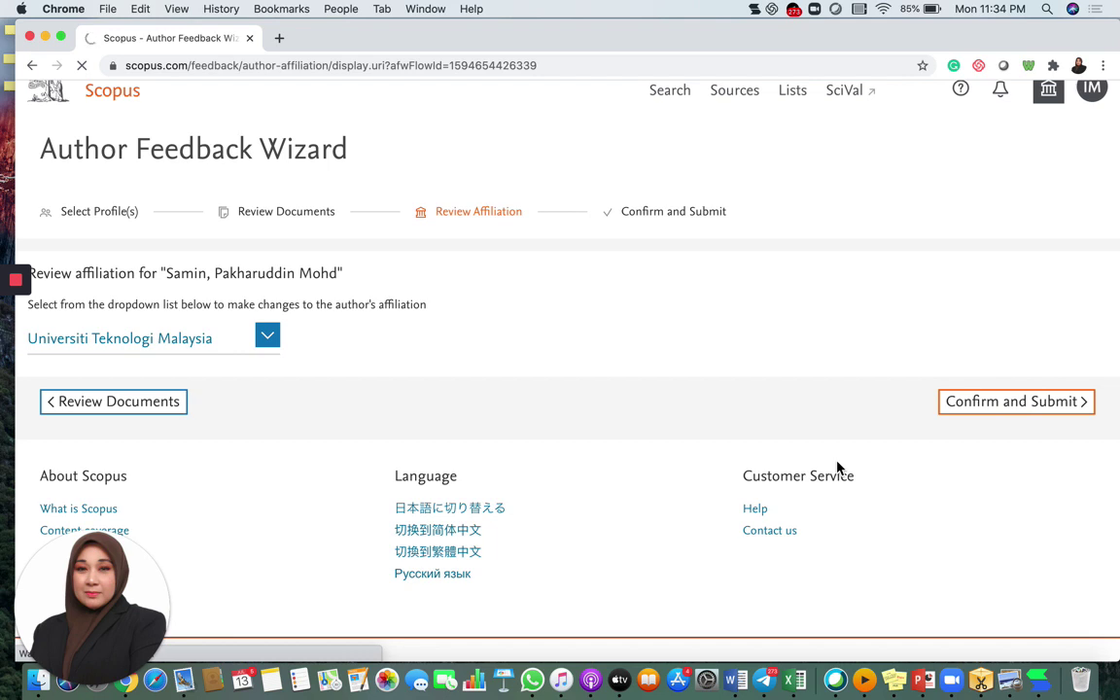
click(1012, 406)
click(1070, 410)
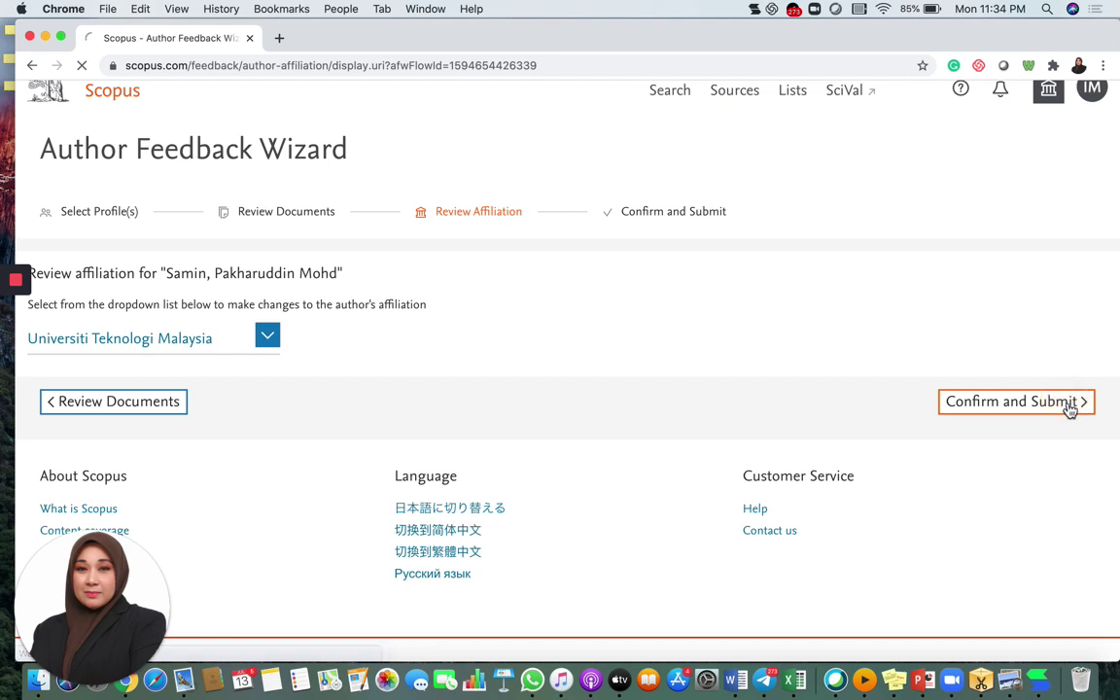
click(1068, 414)
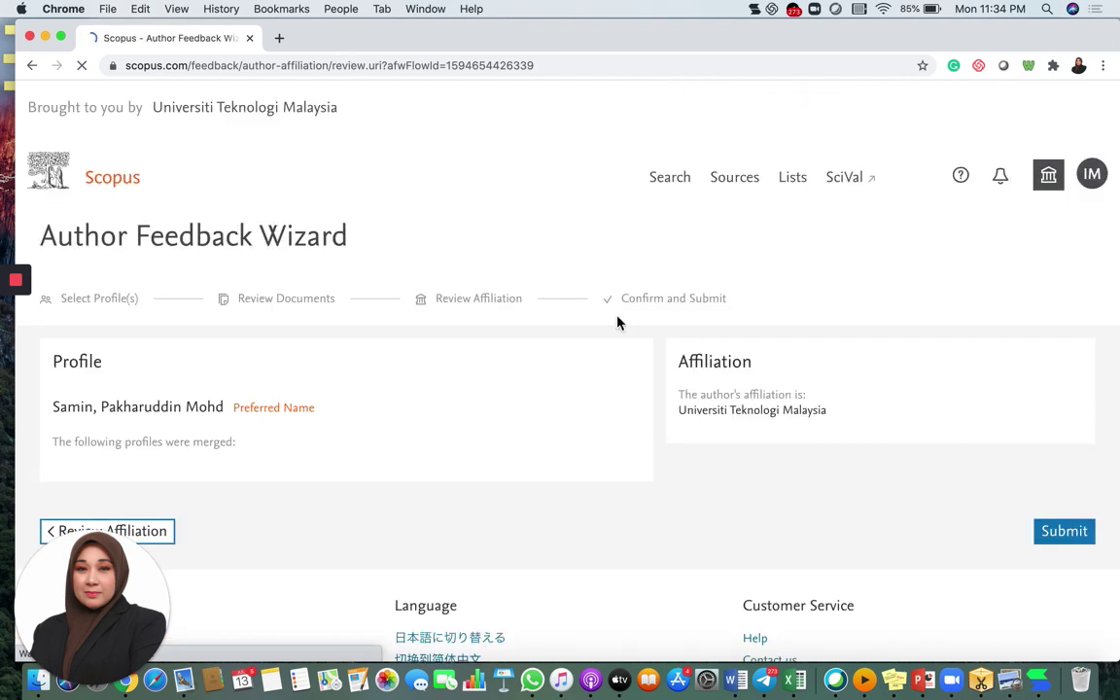
Step: Check the merge summary, submit the profile merge request and dismiss the thank-you message
scroll(345, 389, down, 3)
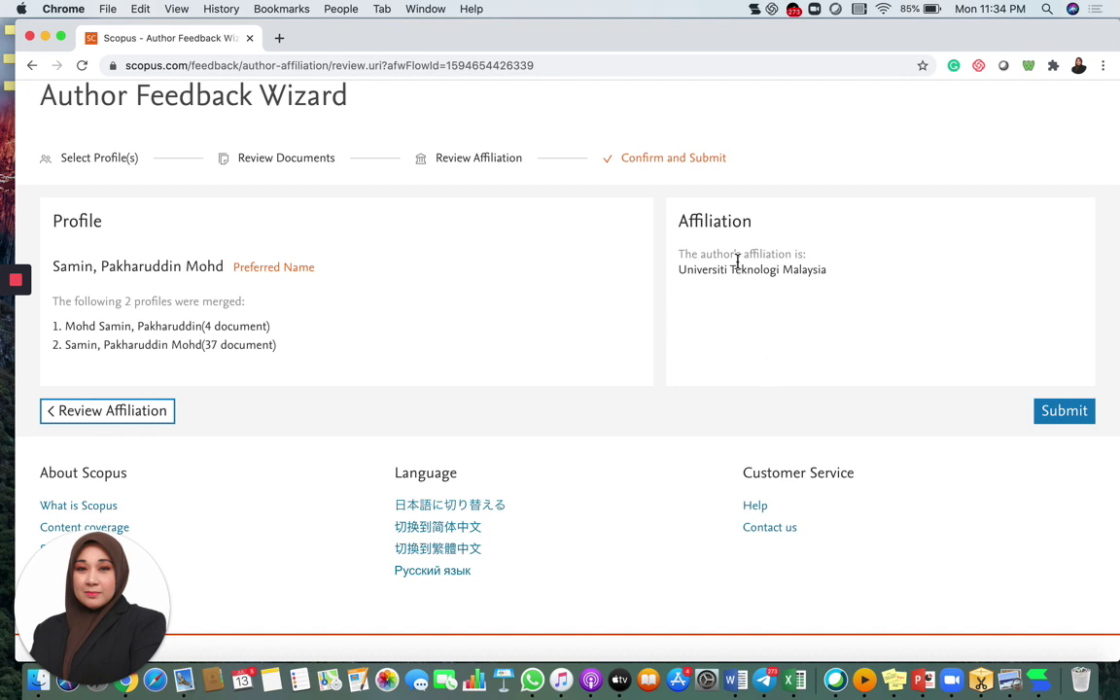
click(1065, 414)
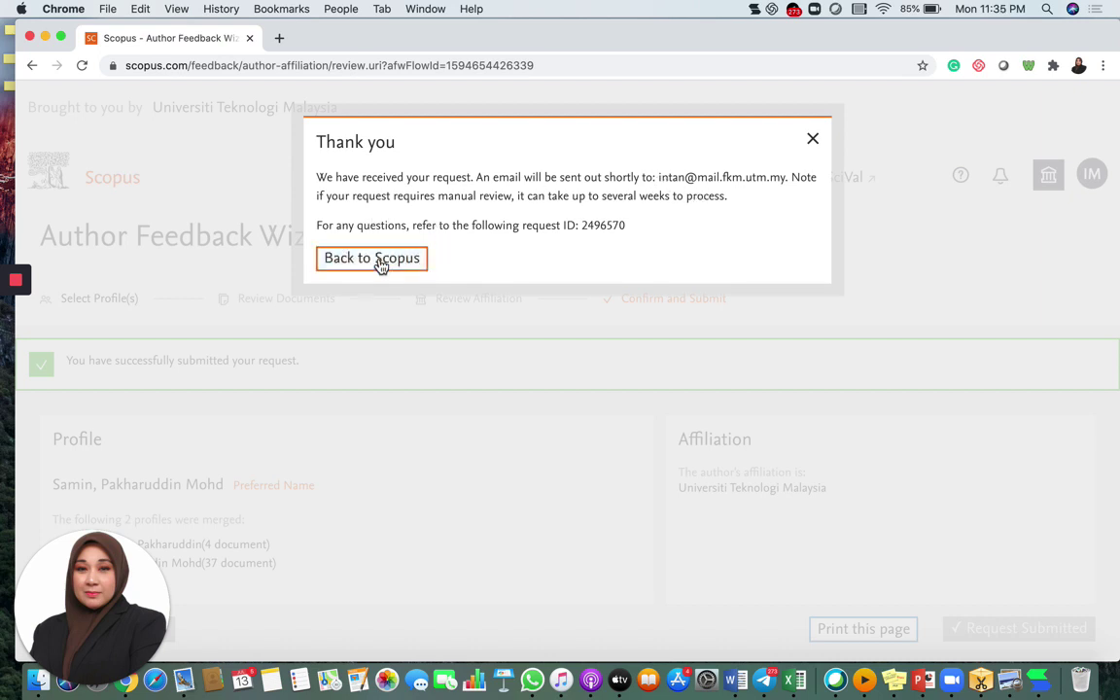
click(813, 139)
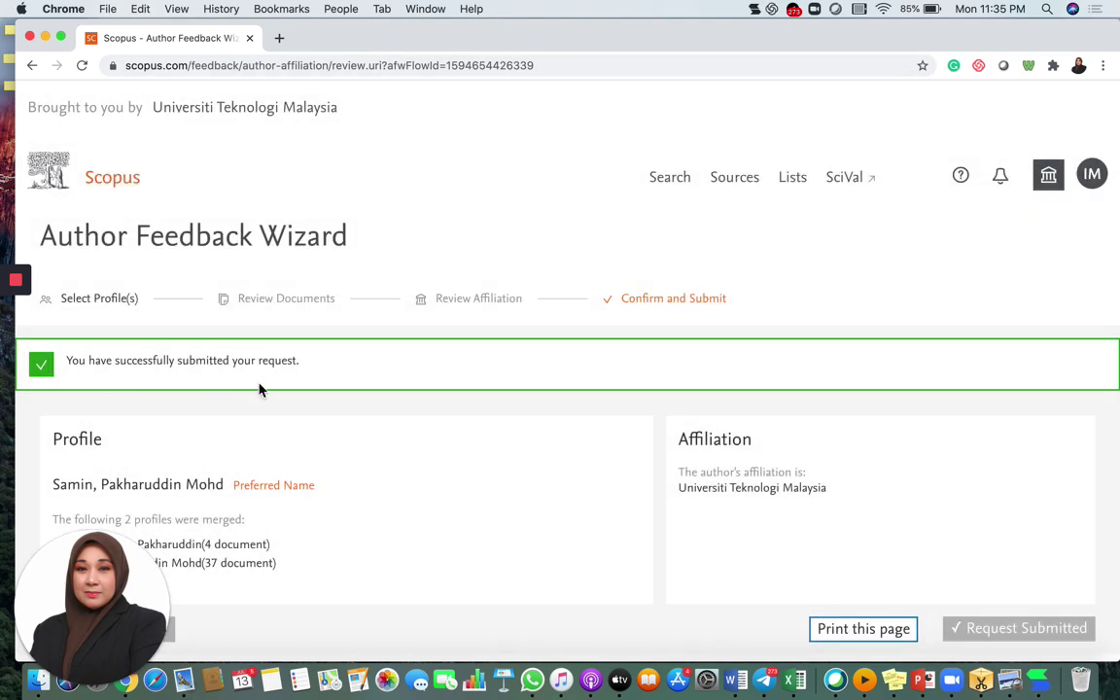
scroll(260, 389, down, 2)
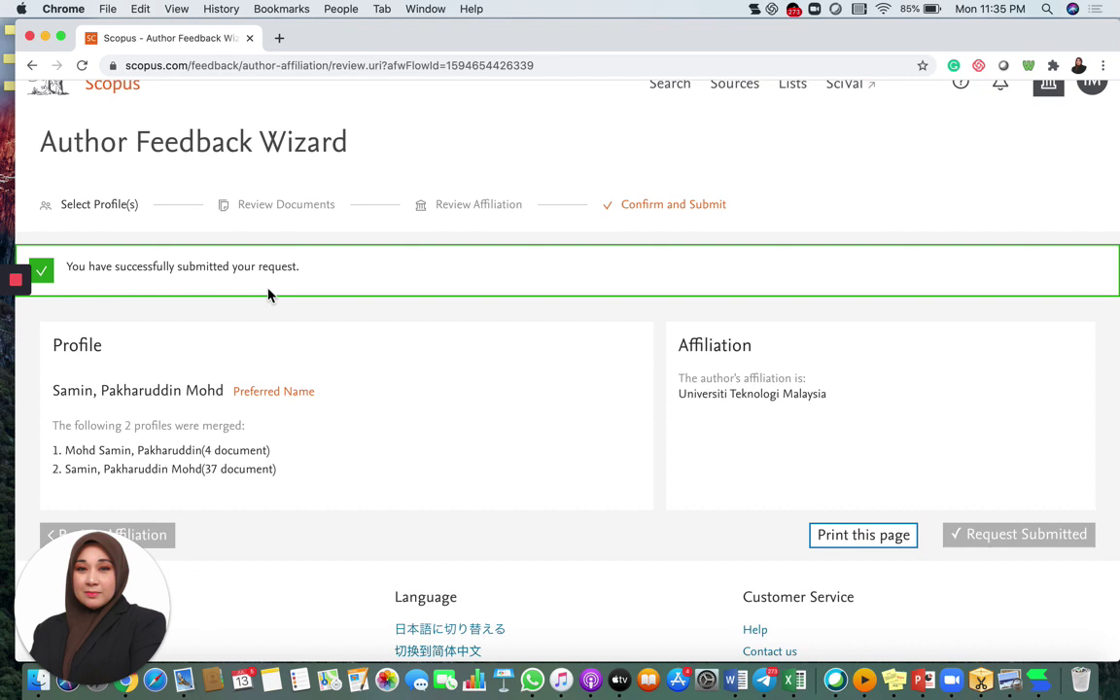